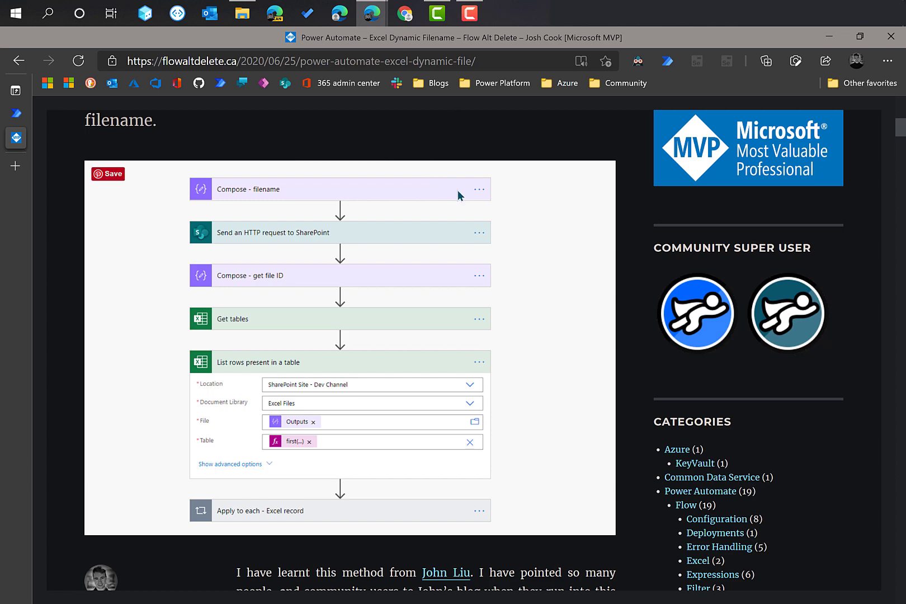
pyautogui.scroll(2, 478, 199)
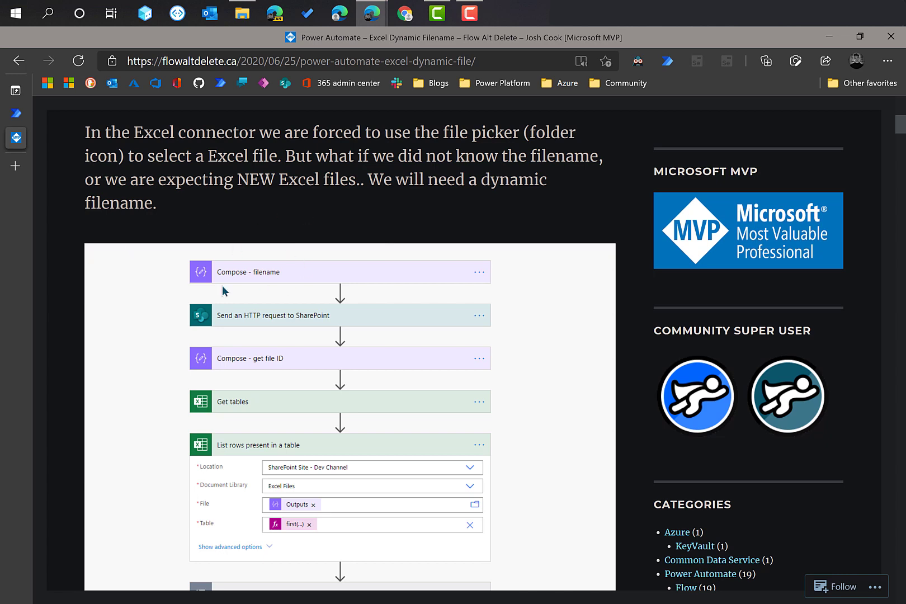
pyautogui.scroll(-3, 276, 300)
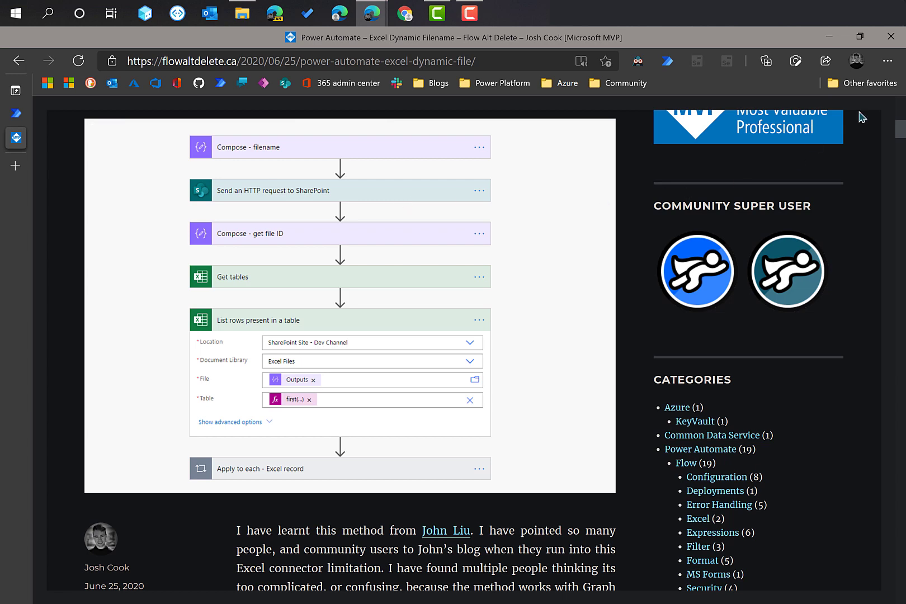
# Switch to the Power Automate page and name the new automated cloud flow "Excel Dynamic Filename for Sharepoint"
pyautogui.click(15, 113)
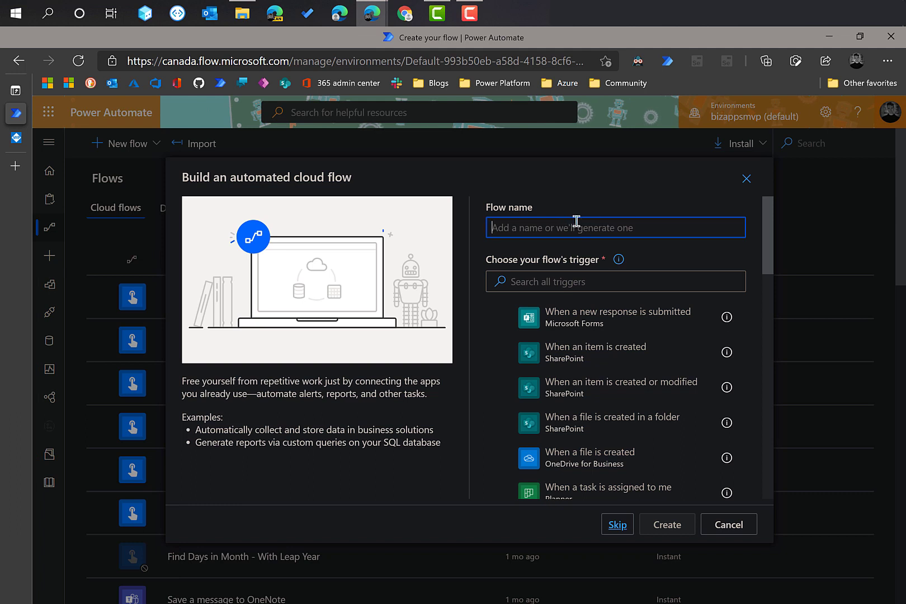
pyautogui.write('Excel D')
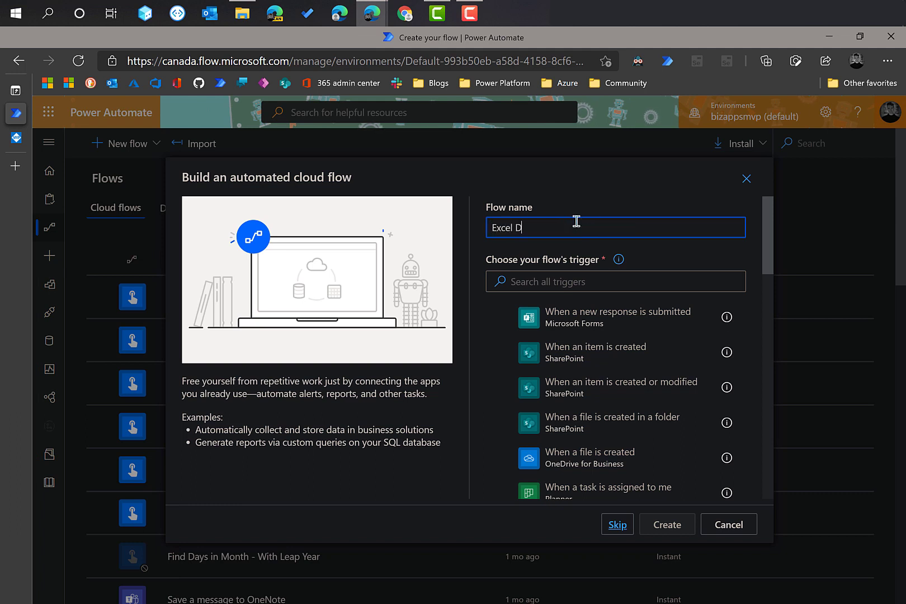
pyautogui.write('ynamic Filename for ShsarePo')
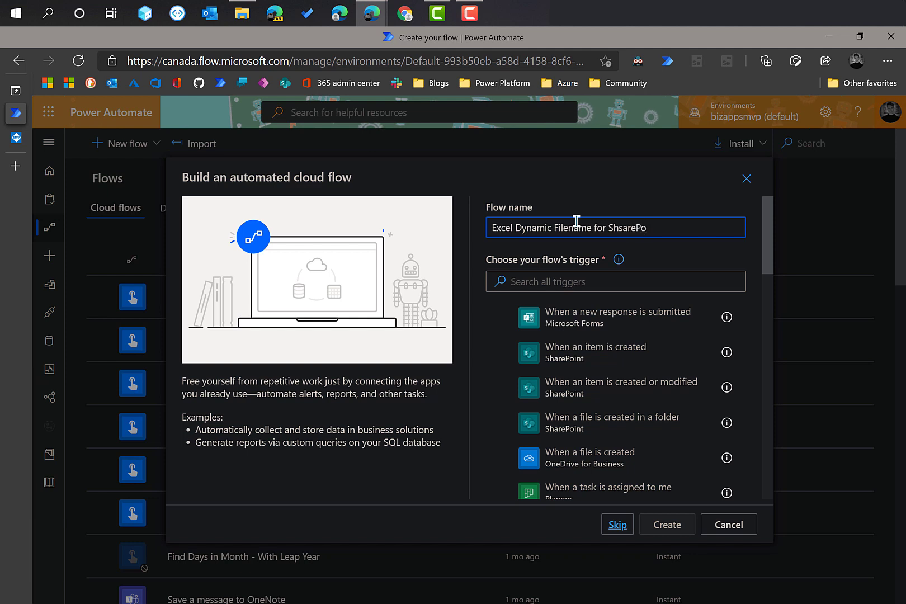
pyautogui.press('BackSpace')
pyautogui.press('BackSpace')
pyautogui.press('BackSpace')
pyautogui.press('BackSpace')
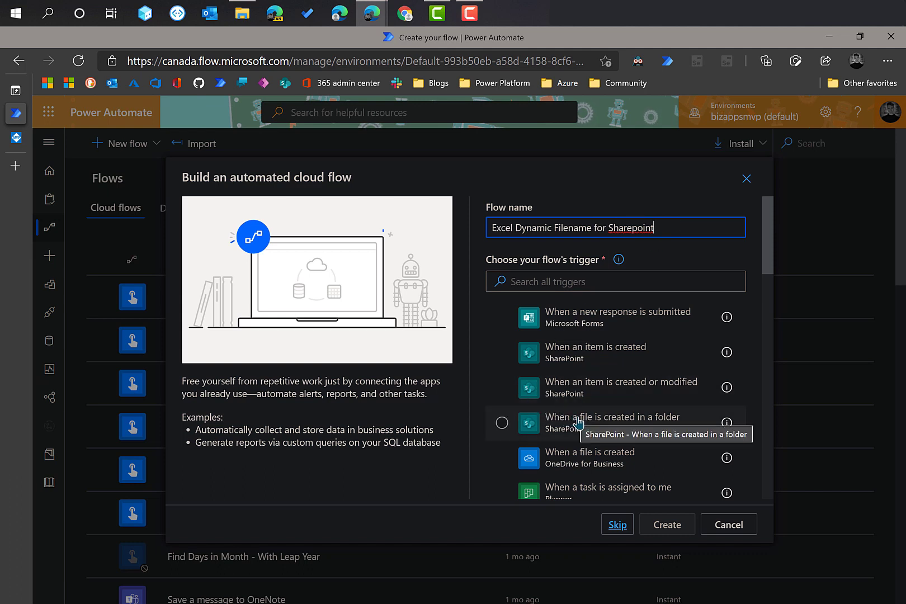
# Choose the SharePoint trigger "When a file is created in a folder" and create the flow
pyautogui.click(616, 423)
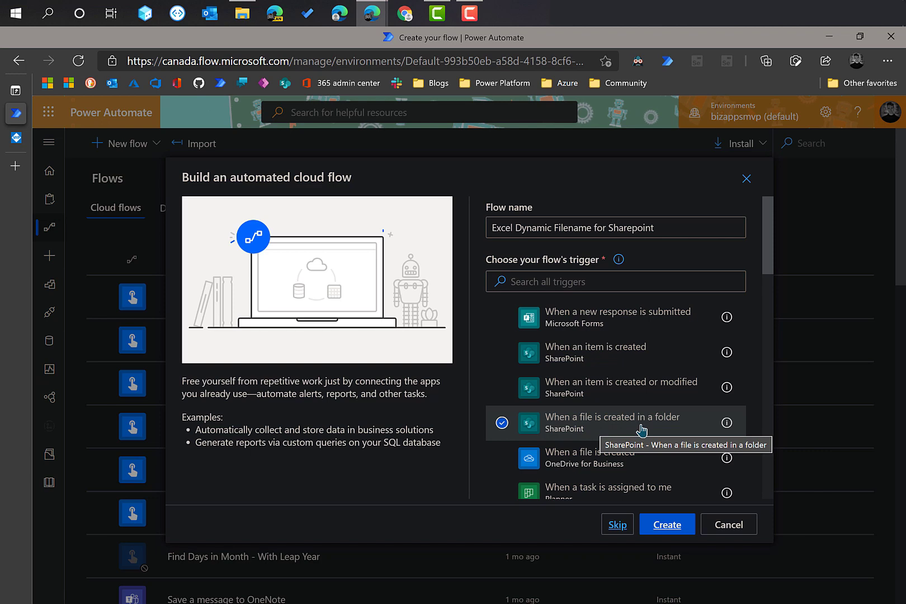
pyautogui.click(666, 526)
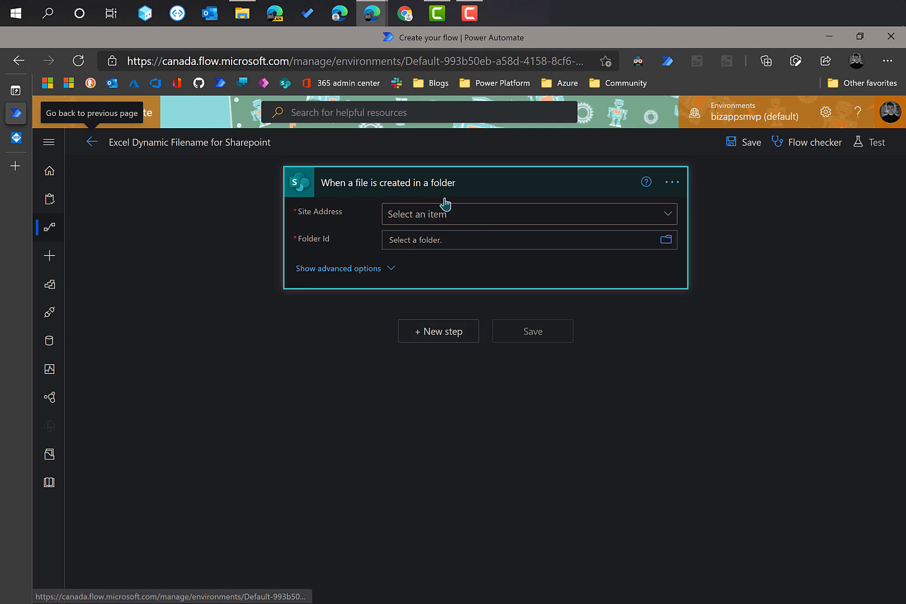
pyautogui.click(496, 422)
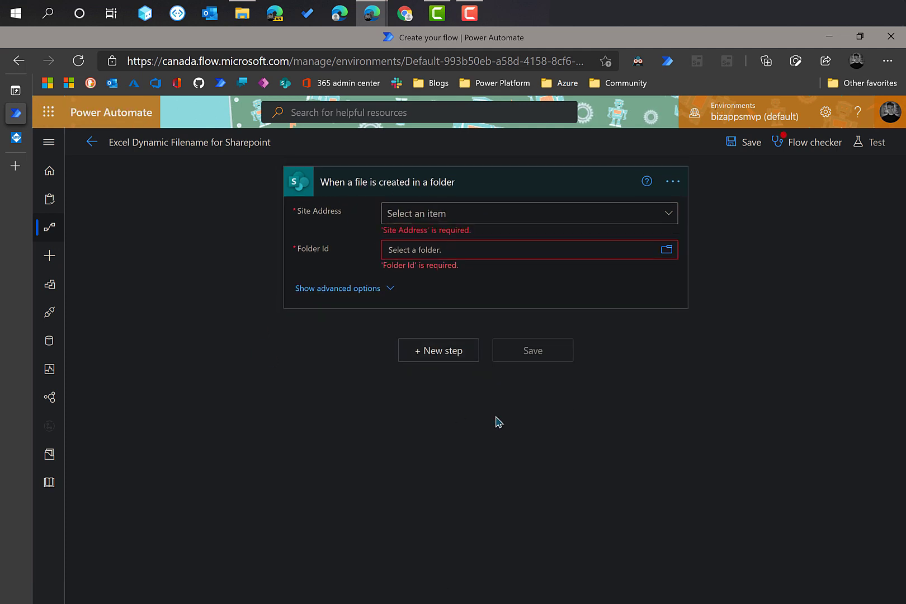
# Set the trigger's site address to Home Organizing and its folder to /Storage Bins, and show its advanced options
pyautogui.click(485, 214)
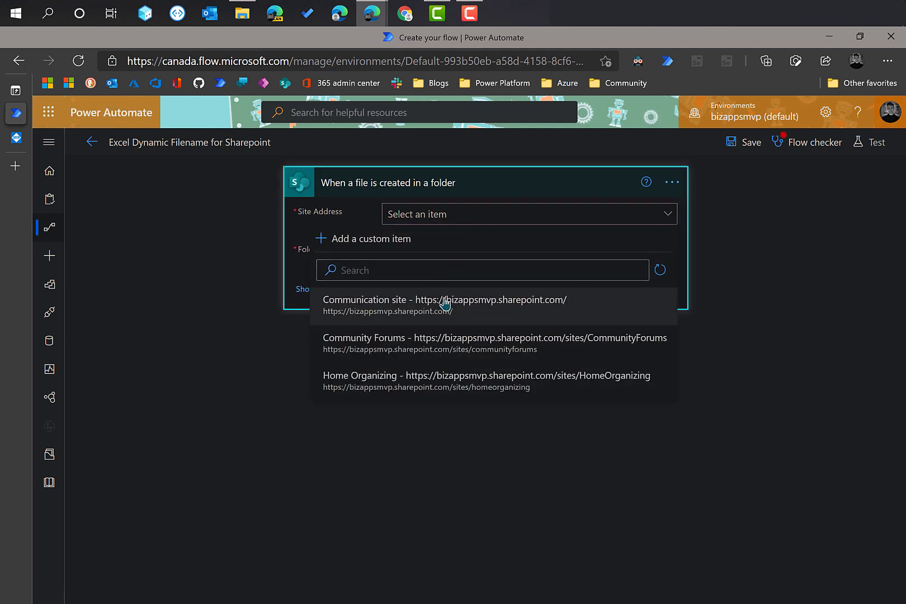
pyautogui.click(431, 382)
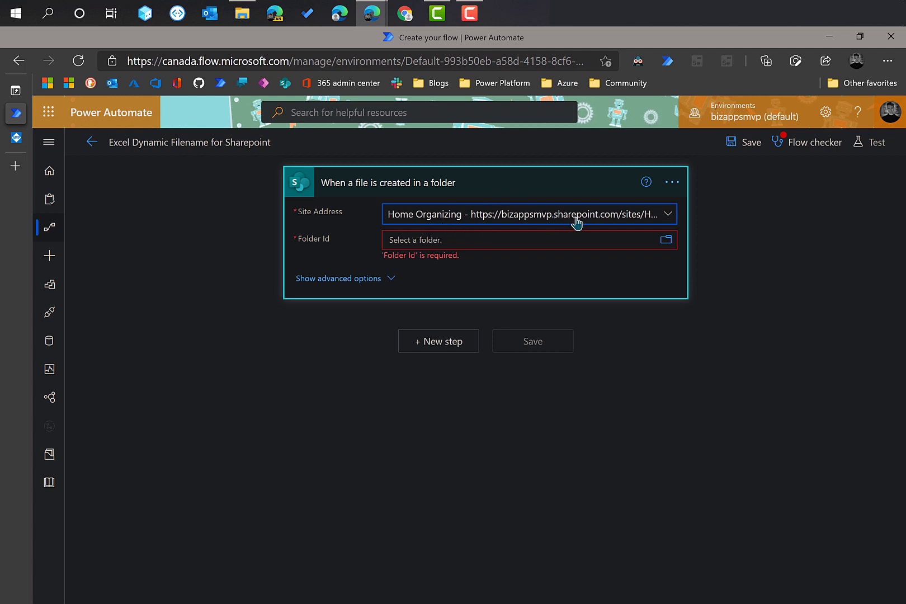
pyautogui.click(666, 241)
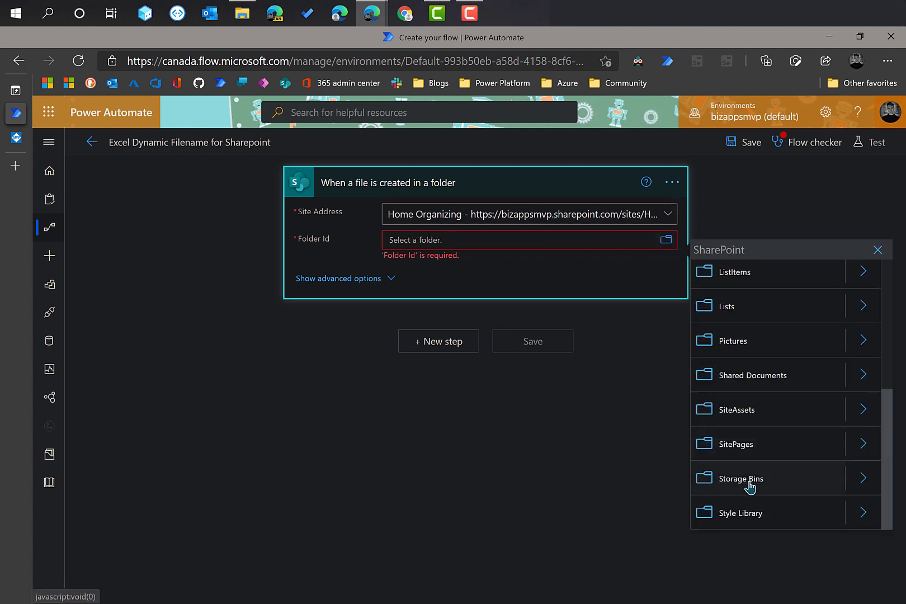
pyautogui.click(750, 482)
pyautogui.click(396, 278)
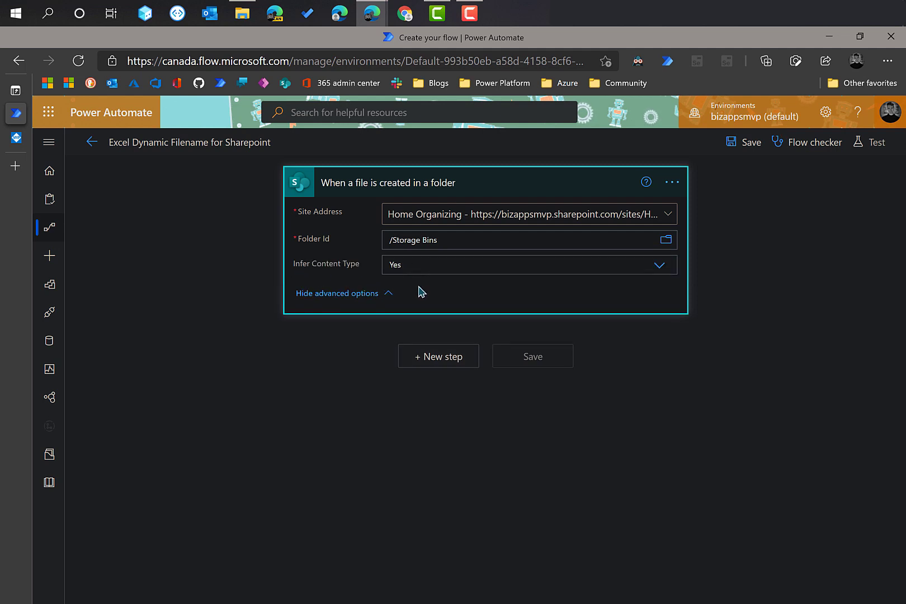
# Add the Excel Online (Business) action "Get tables" after the trigger
pyautogui.click(447, 361)
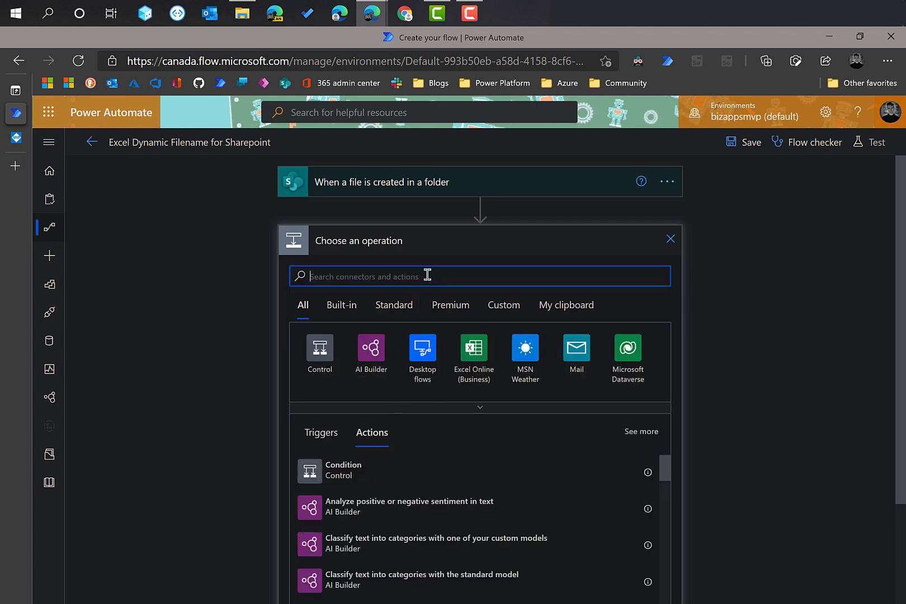
pyautogui.click(475, 346)
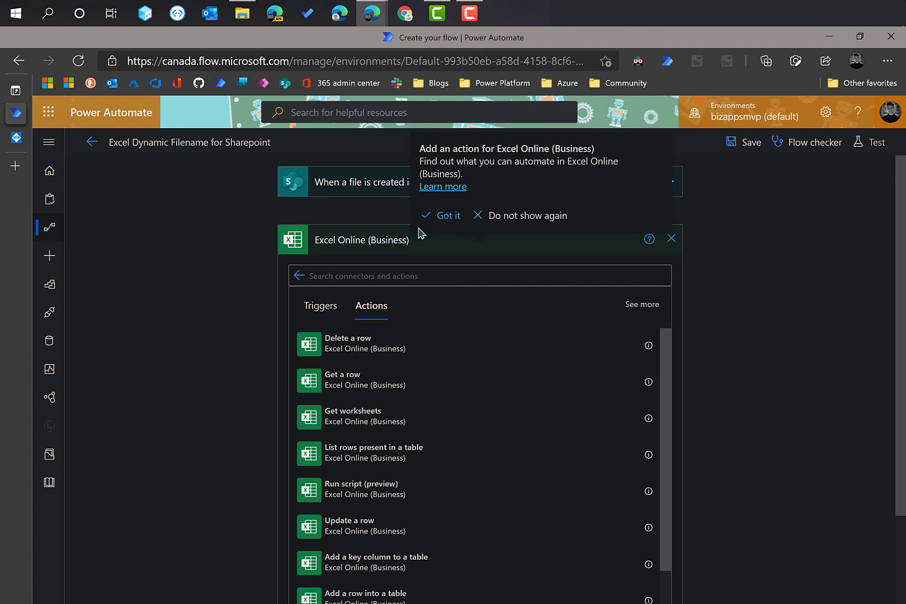
pyautogui.click(375, 276)
pyautogui.write('tabl')
pyautogui.click(353, 381)
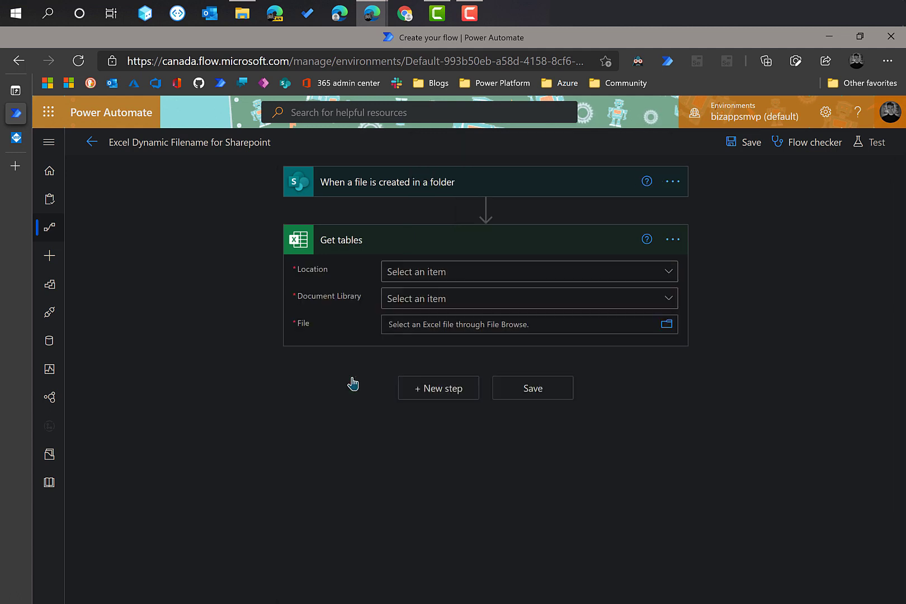
# Set the Get tables location to "SharePoint Site - Home Organizing" and its document library to Storage Bins
pyautogui.click(668, 272)
pyautogui.scroll(-6, 494, 402)
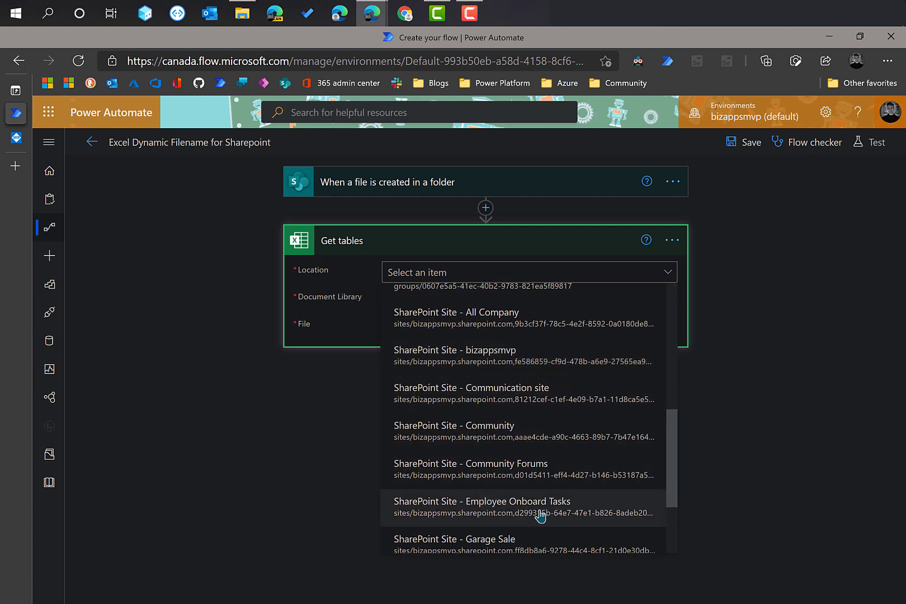
pyautogui.scroll(-2, 551, 496)
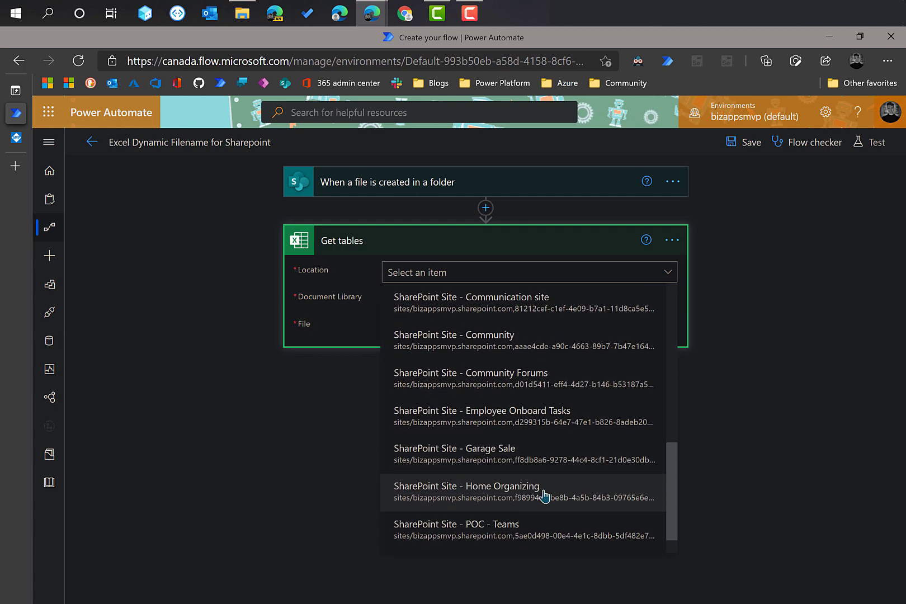
pyautogui.click(540, 496)
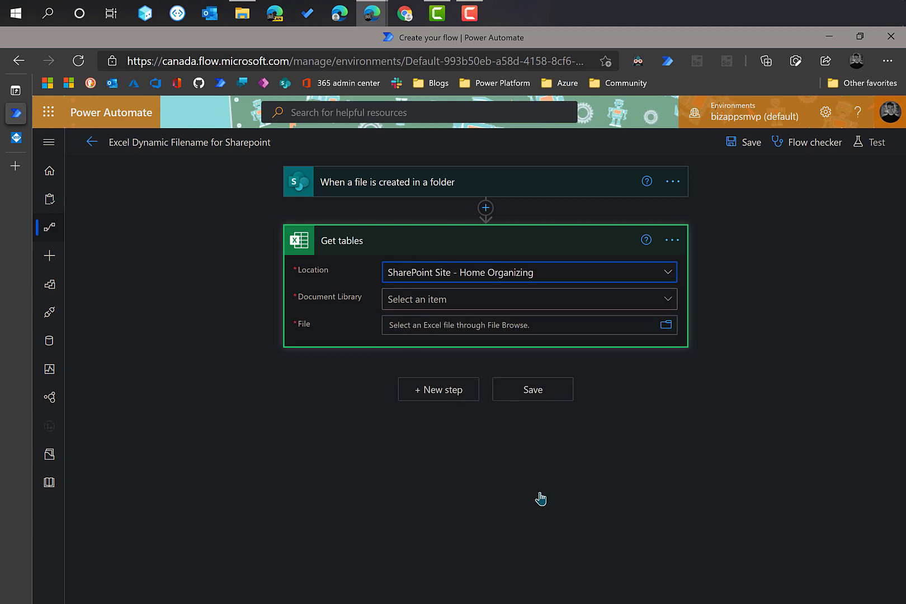
pyautogui.click(670, 304)
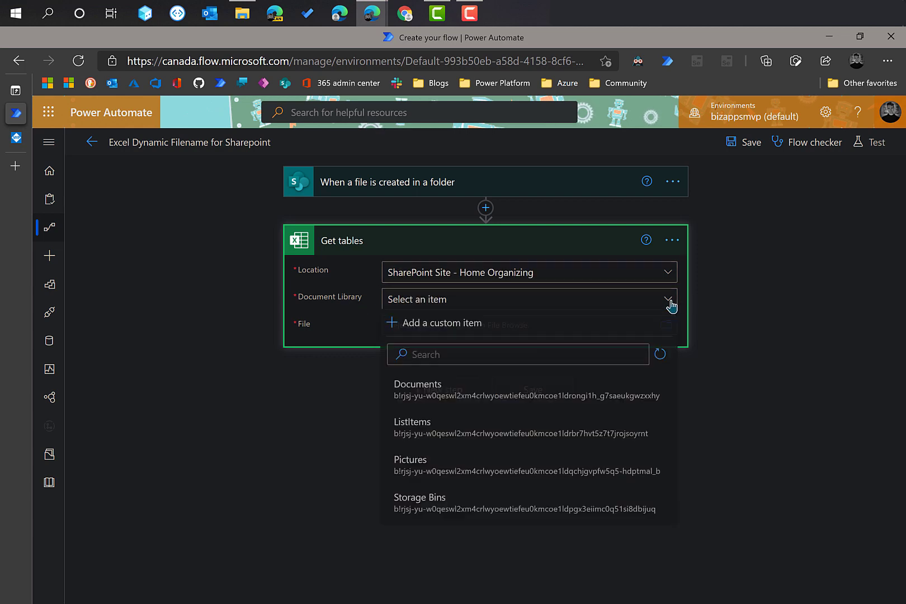
pyautogui.click(461, 502)
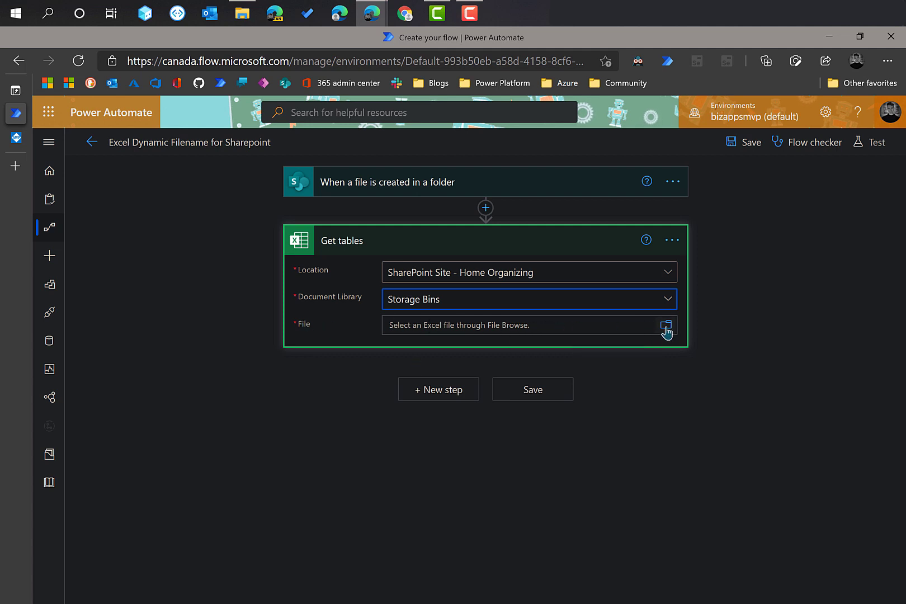
# Set the Get tables file to the trigger's x-ms-file-id dynamic value
pyautogui.click(467, 327)
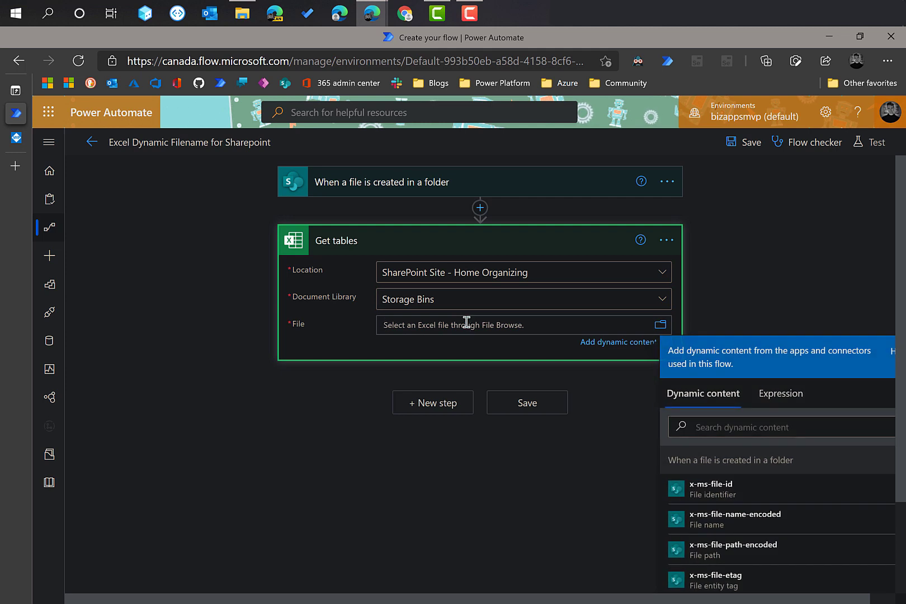
pyautogui.scroll(-1, 615, 425)
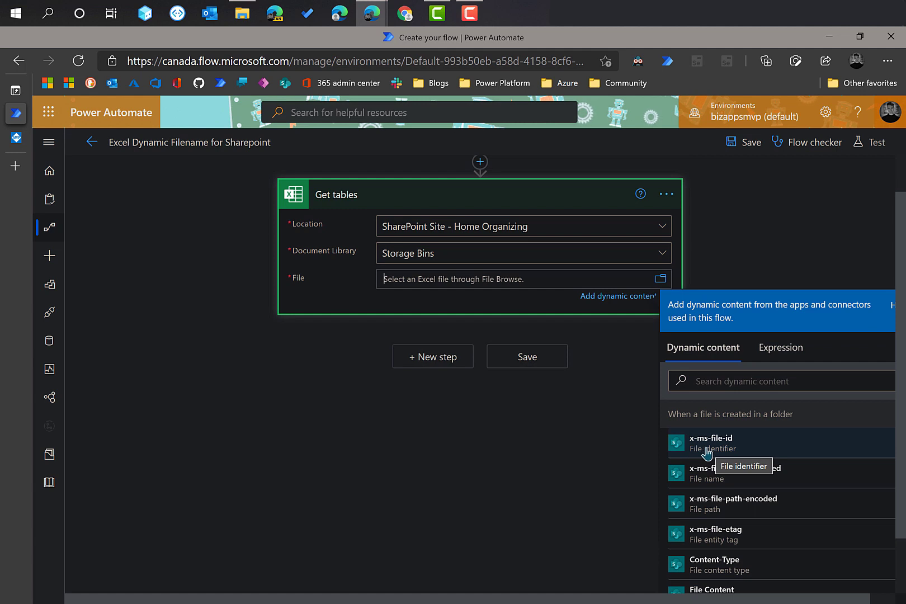
pyautogui.click(751, 445)
pyautogui.click(498, 435)
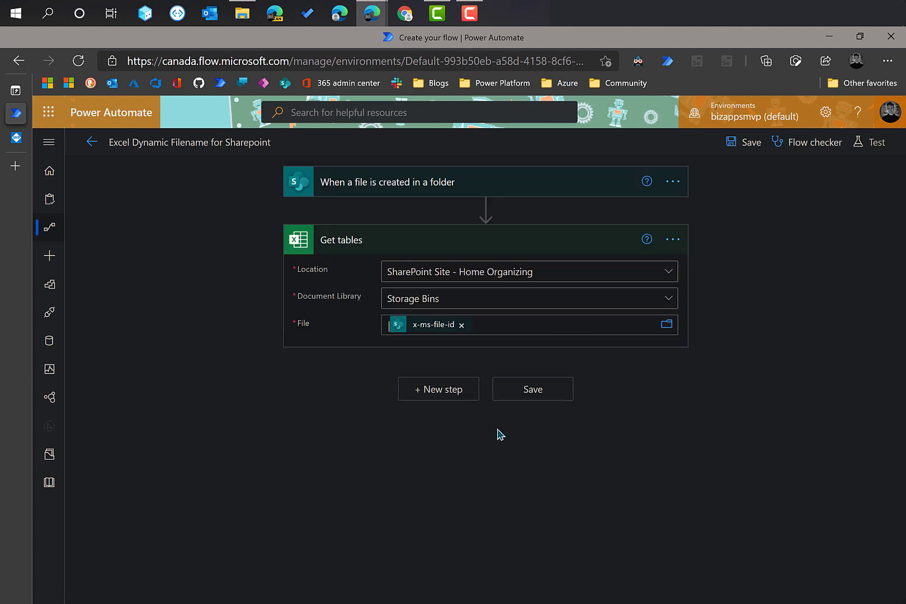
pyautogui.click(484, 324)
# Add the Excel Online (Business) action "List rows present in a table" after Get tables
pyautogui.click(444, 395)
pyautogui.click(473, 401)
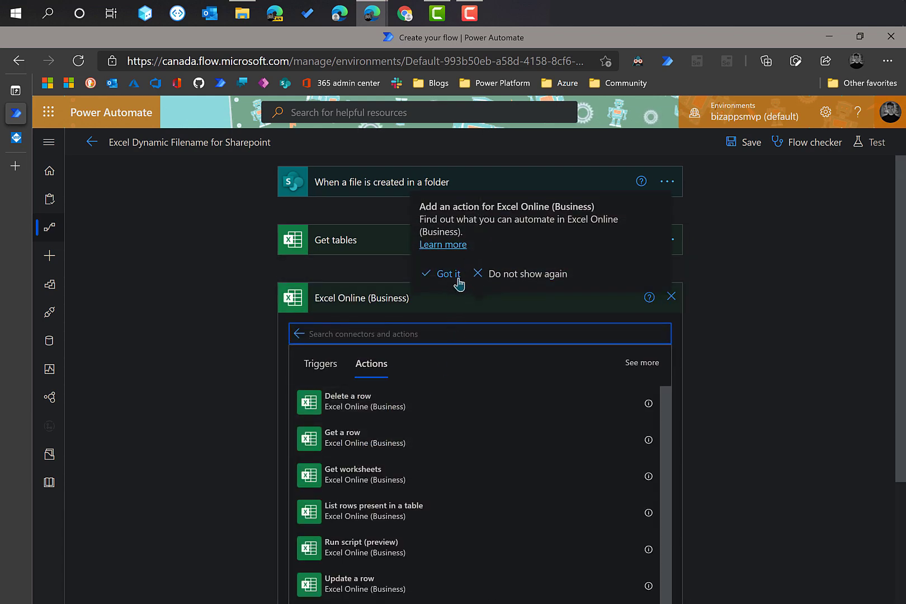
pyautogui.click(445, 280)
pyautogui.scroll(-1, 385, 479)
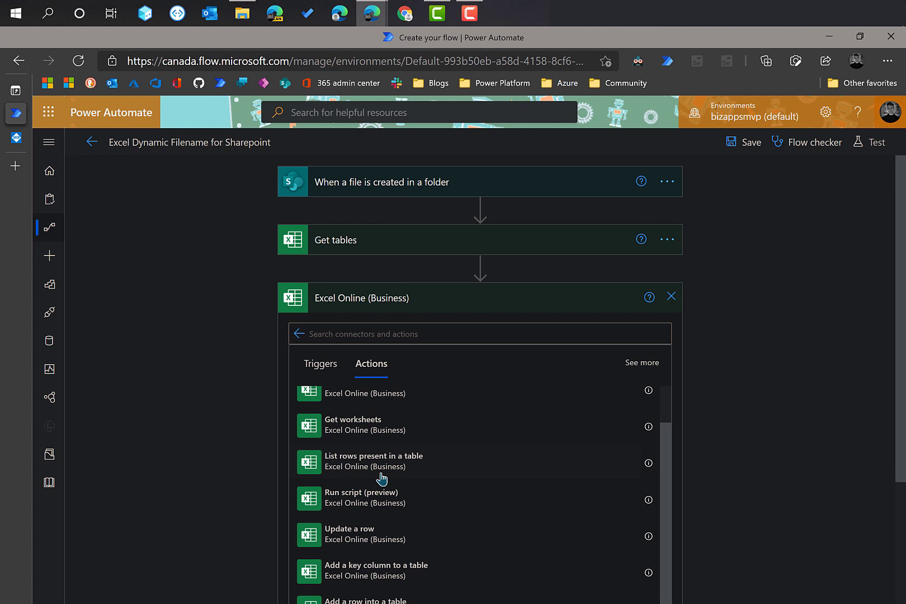
pyautogui.click(366, 471)
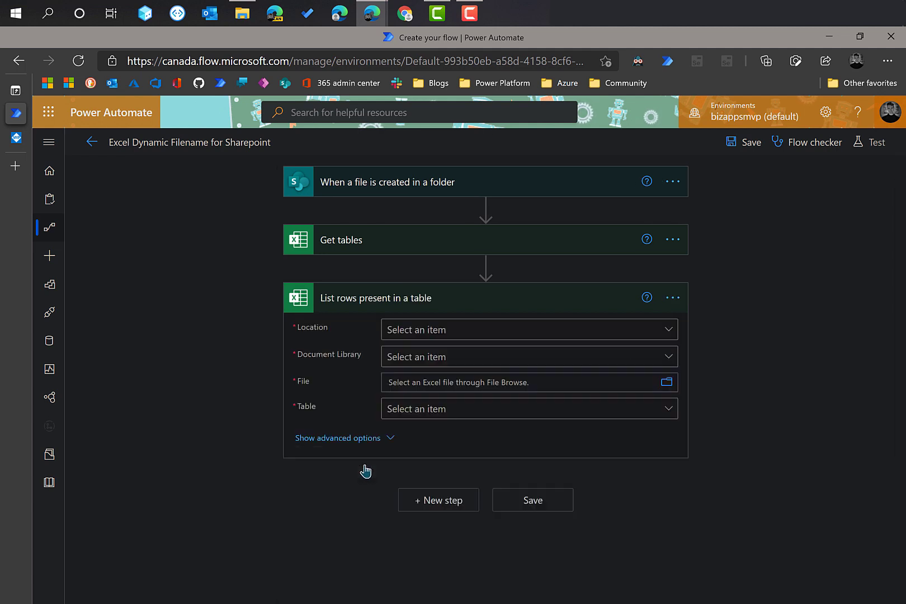
# Set the List rows present in a table location to "SharePoint Site - Home Organizing" and its document library to Storage Bins
pyautogui.click(667, 335)
pyautogui.scroll(-3, 199, 486)
pyautogui.scroll(-6, 202, 503)
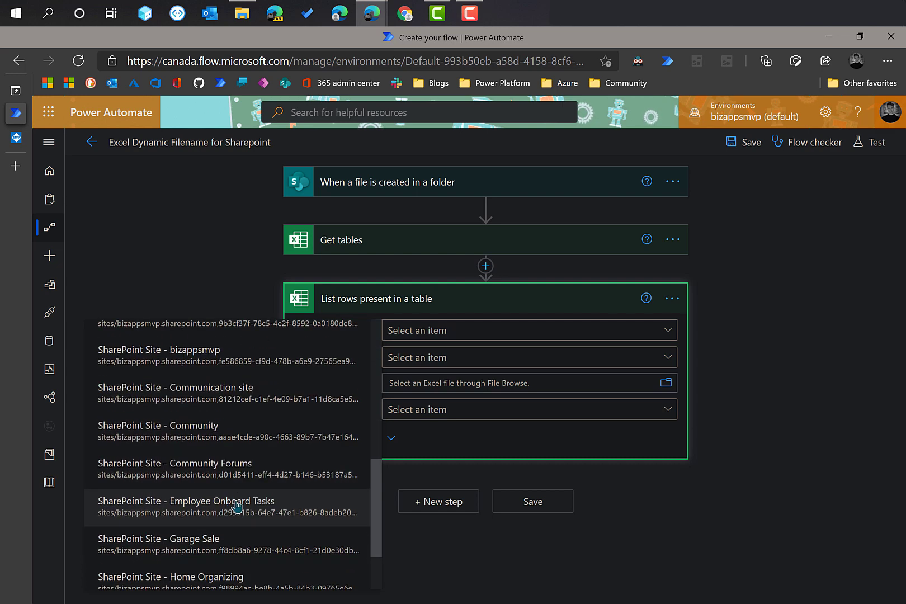
pyautogui.scroll(-3, 232, 502)
pyautogui.click(175, 503)
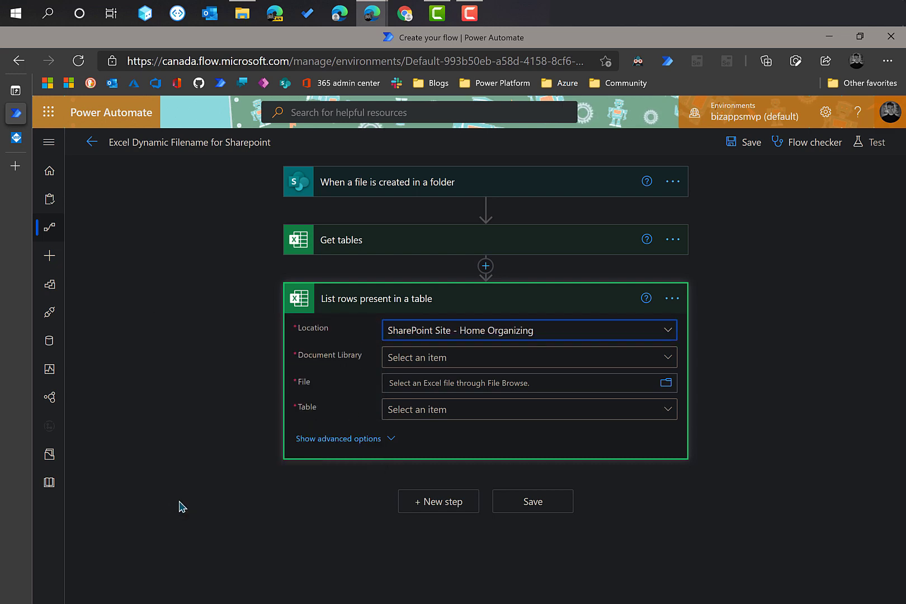
pyautogui.click(498, 363)
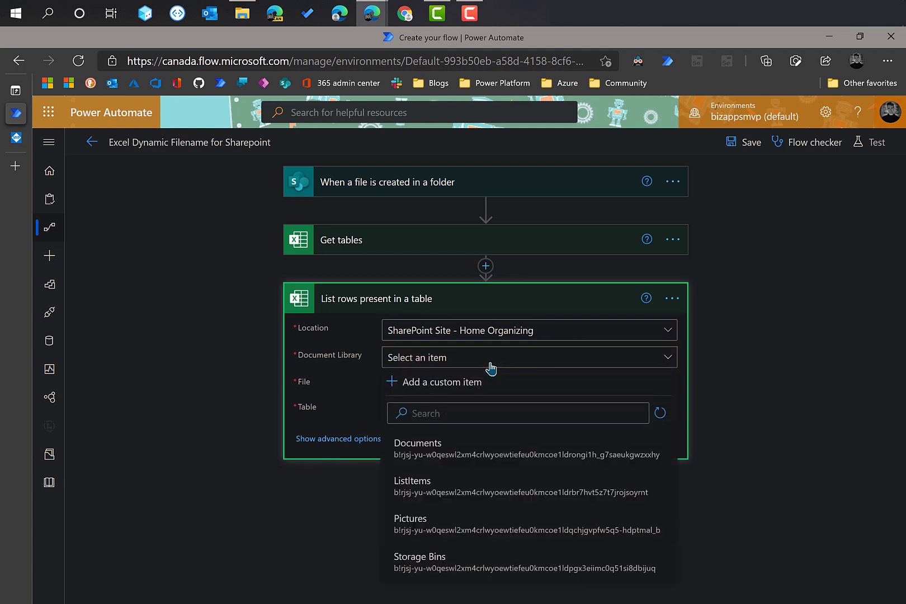
pyautogui.click(440, 562)
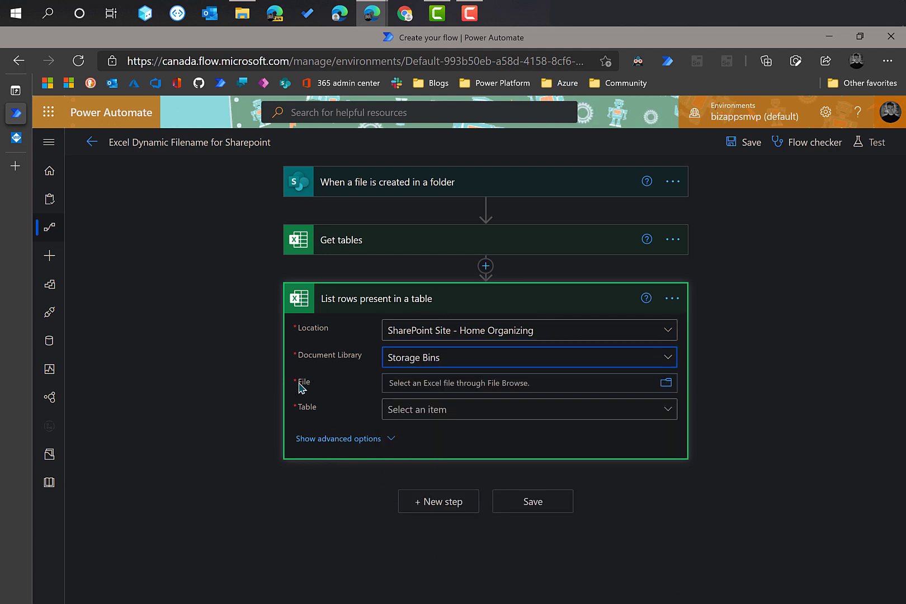
# Find the trigger's x-ms-file-id dynamic value and use it as the file in List rows present in a table
pyautogui.click(540, 384)
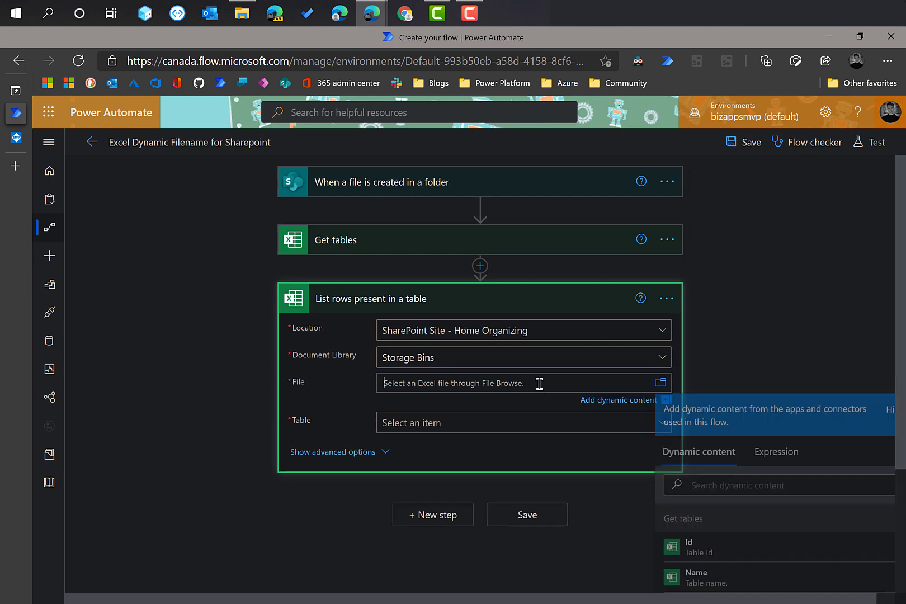
pyautogui.scroll(-2, 643, 419)
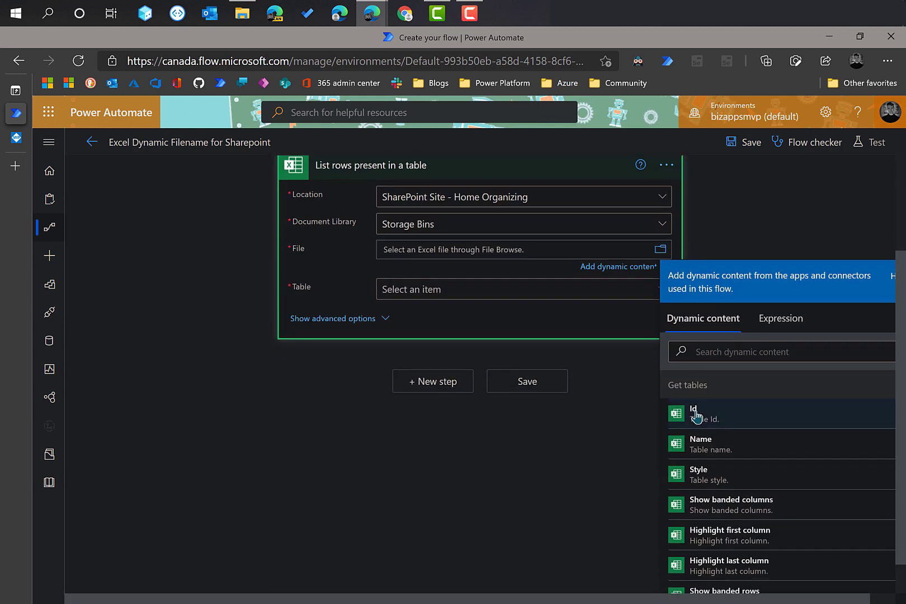
pyautogui.click(713, 352)
pyautogui.write('id')
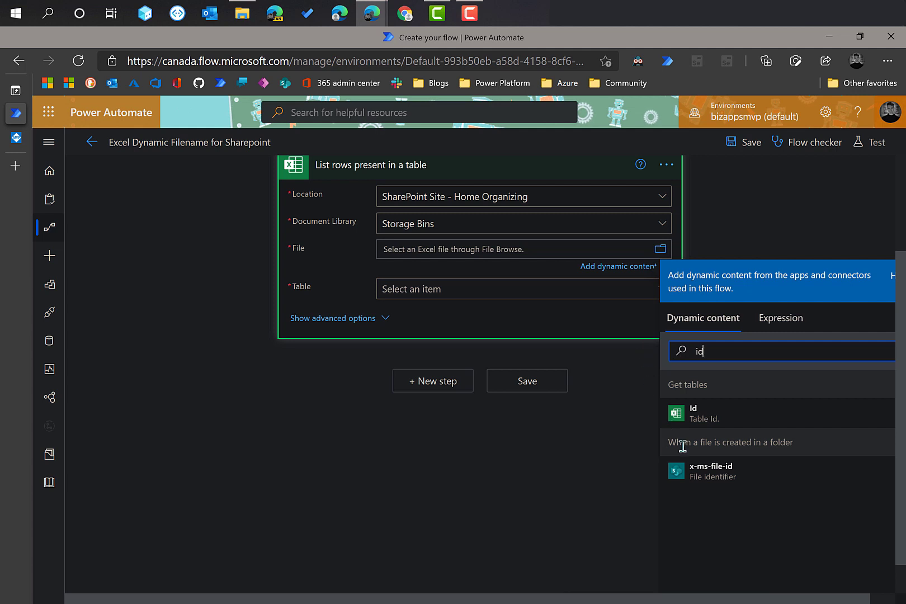
pyautogui.click(706, 477)
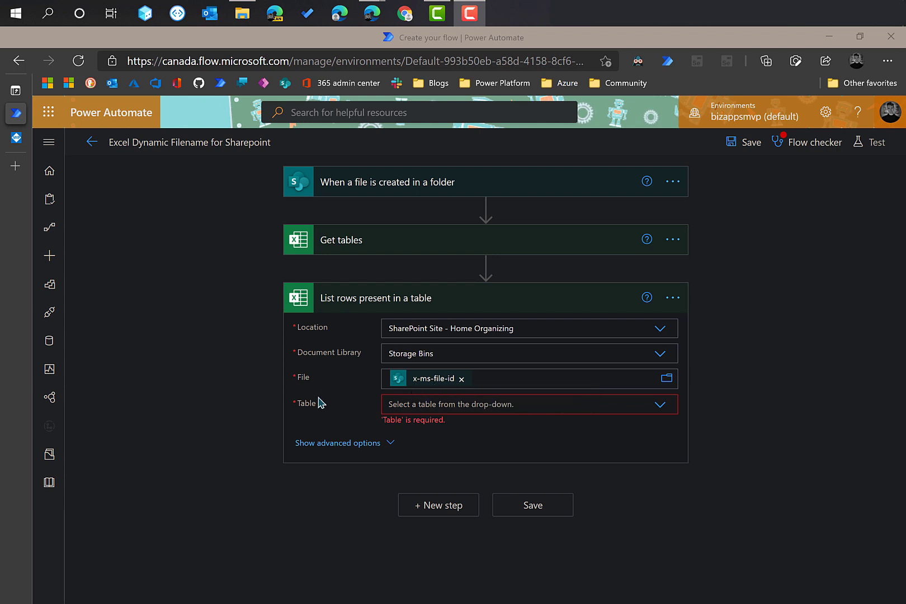
# Switch the Table field of List rows present in a table to a custom value
pyautogui.click(502, 404)
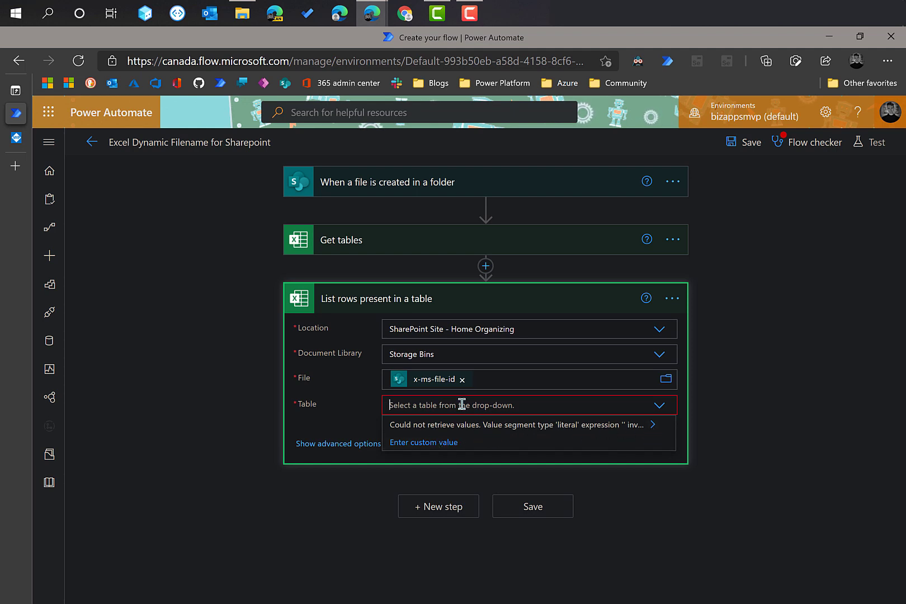
pyautogui.click(431, 443)
pyautogui.scroll(-3, 764, 341)
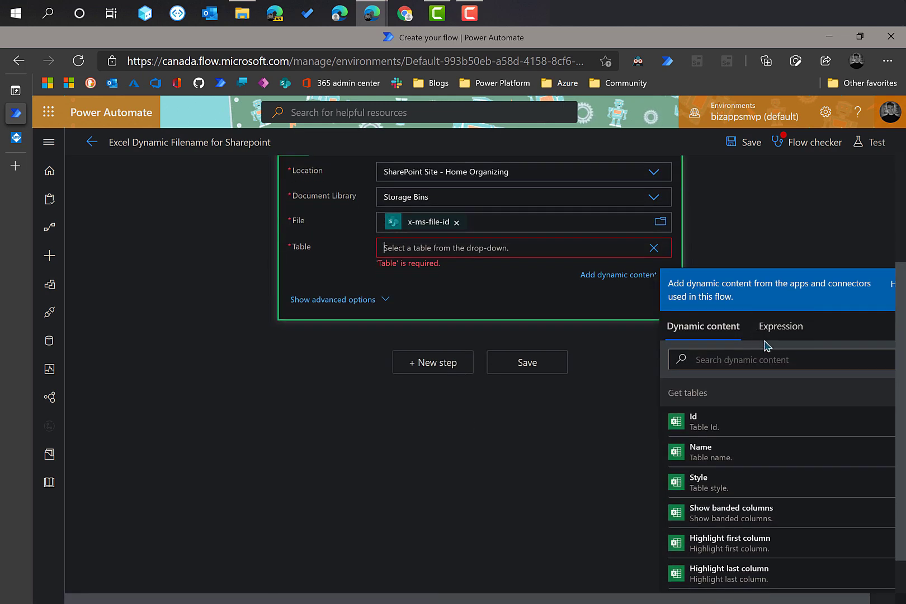
pyautogui.click(775, 328)
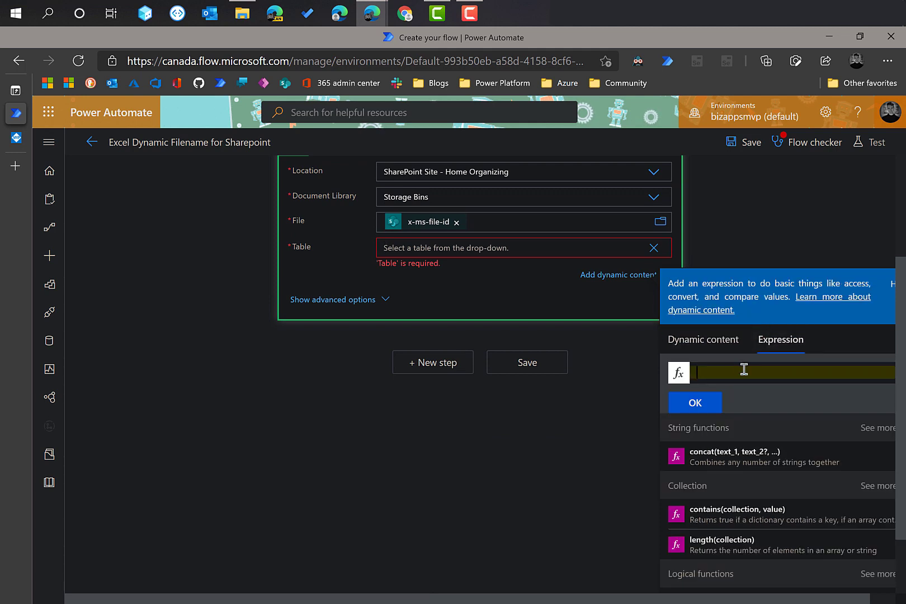
pyautogui.write('f')
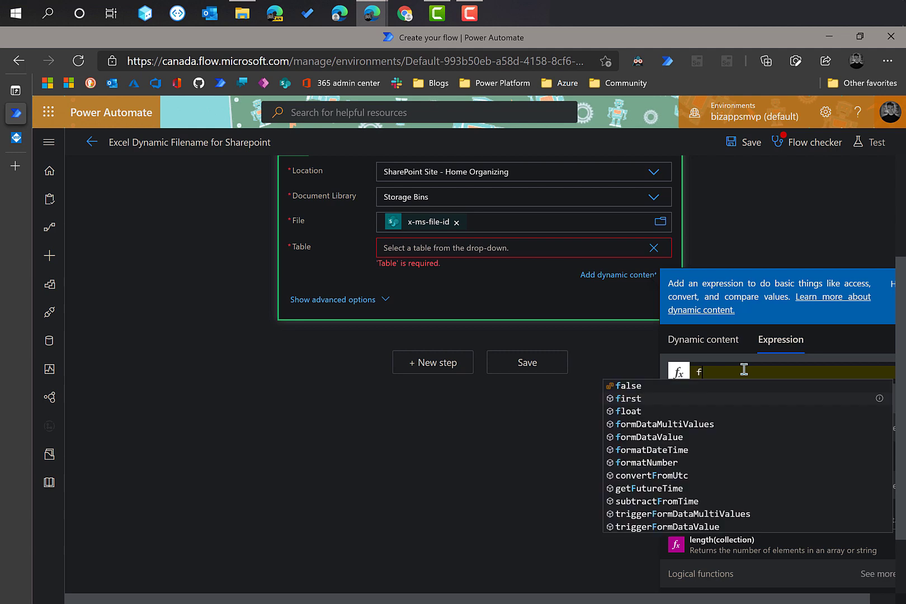
pyautogui.write('irst')
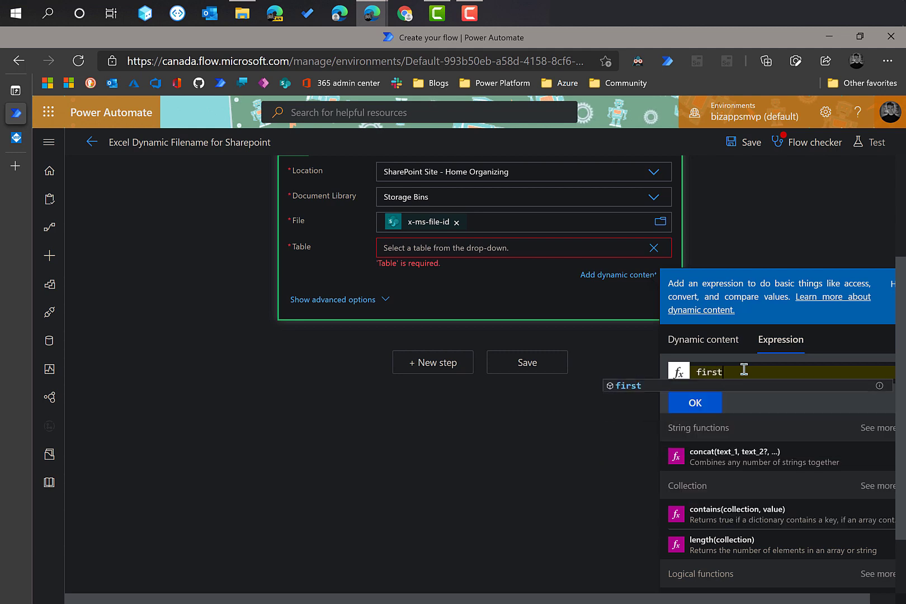
pyautogui.write('(')
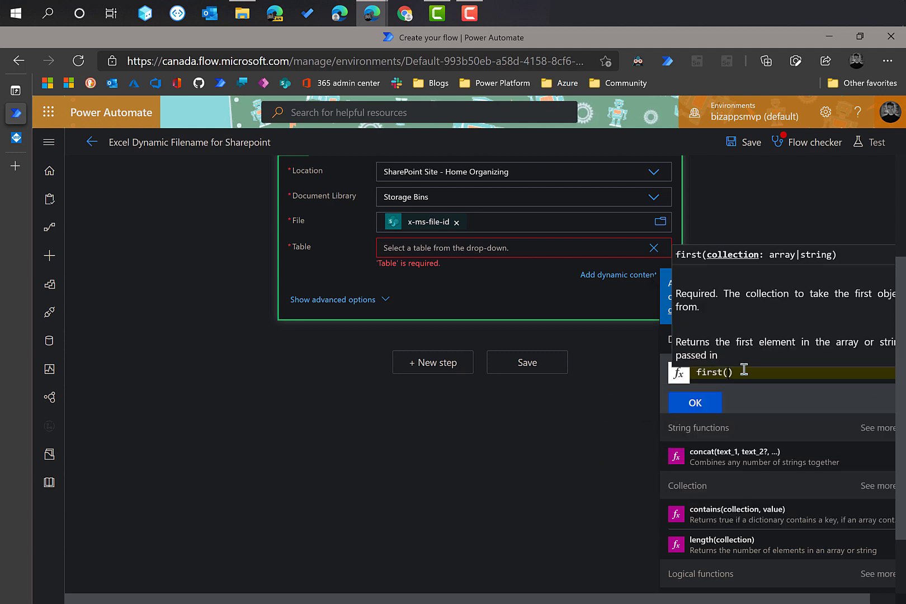
pyautogui.click(744, 371)
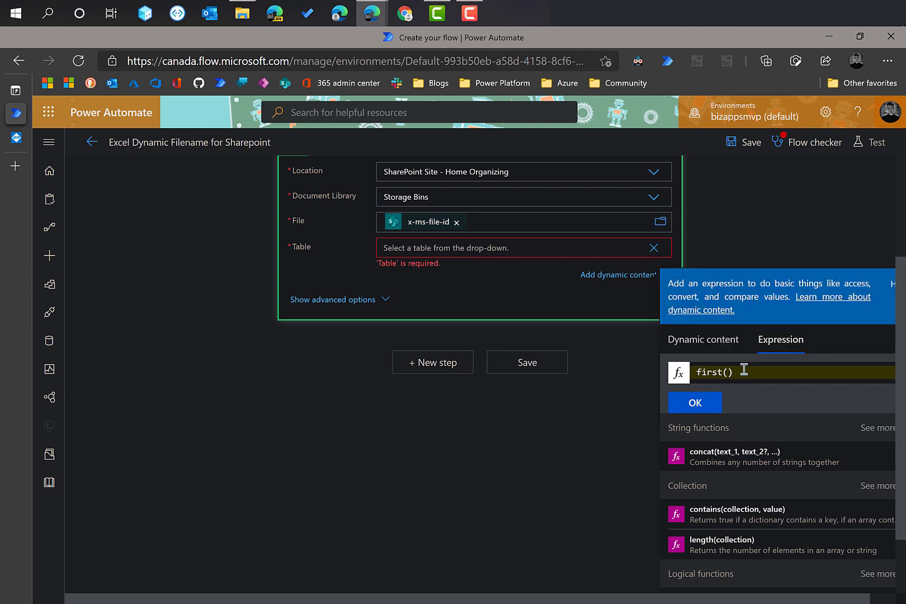
pyautogui.click(716, 342)
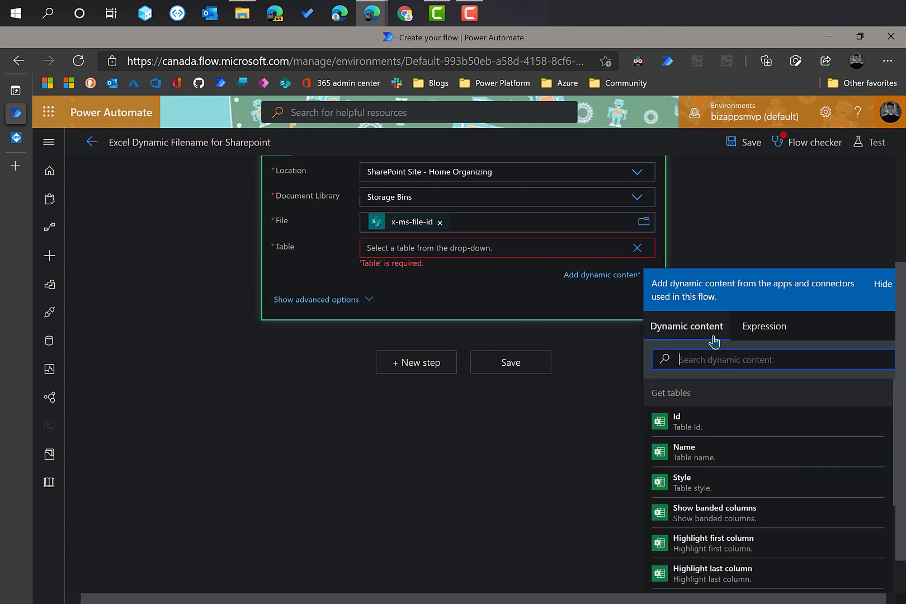
# Start a first() expression for the Table field and insert the Get tables value output as its argument
pyautogui.click(766, 335)
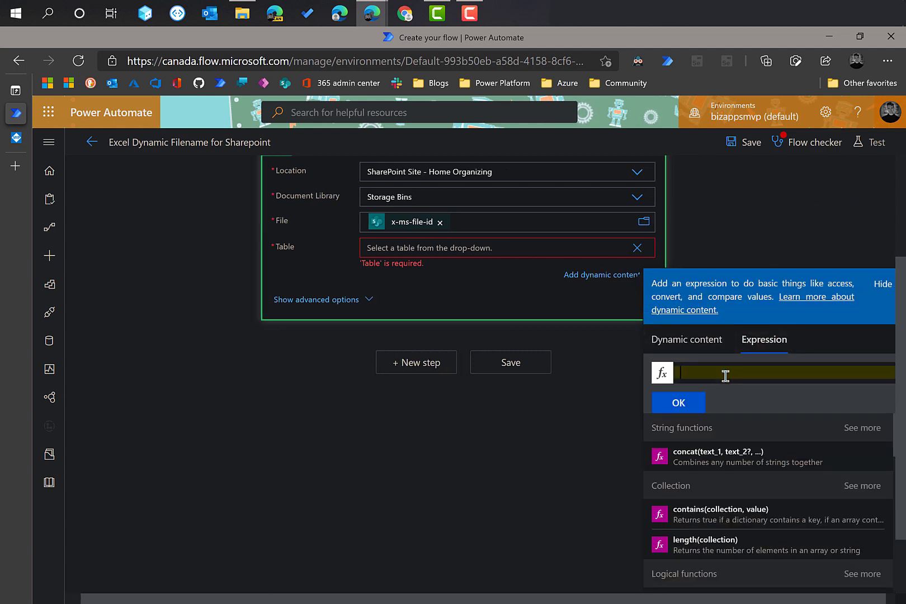
pyautogui.write('first()')
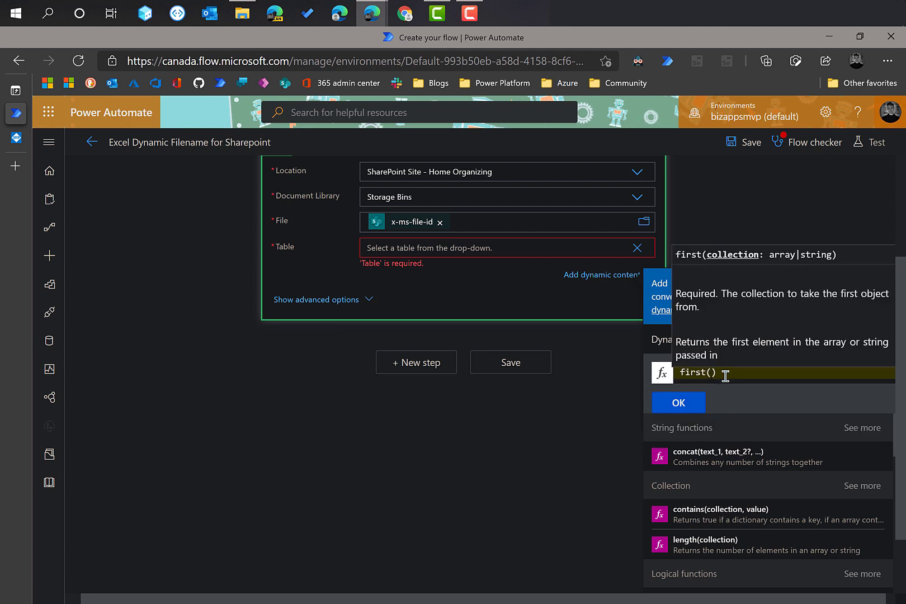
pyautogui.click(663, 340)
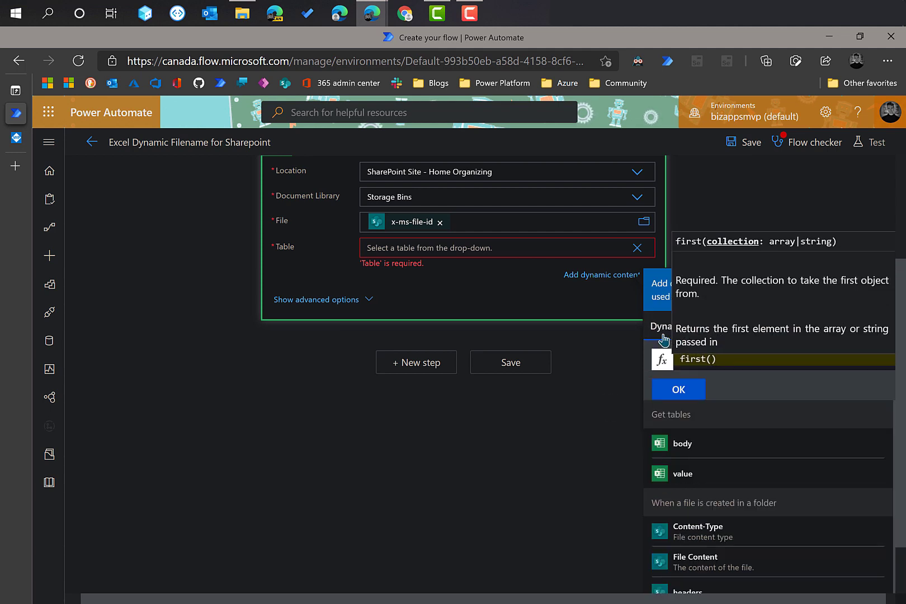
pyautogui.click(694, 479)
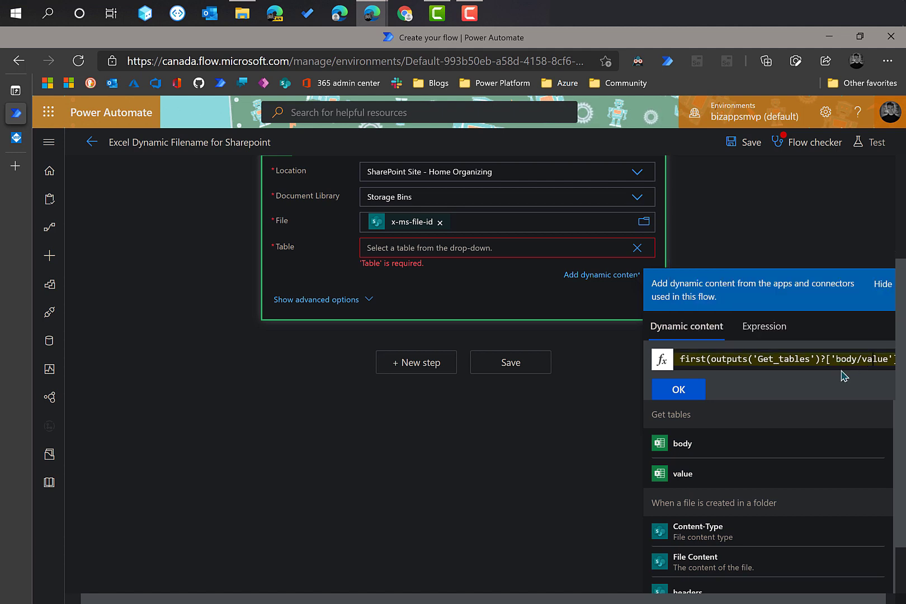
# Append ?['id'] to the Get tables value inside the first() expression and insert the expression into the Table field
pyautogui.press('Right')
pyautogui.press('Right')
pyautogui.press('Right')
pyautogui.press('Right')
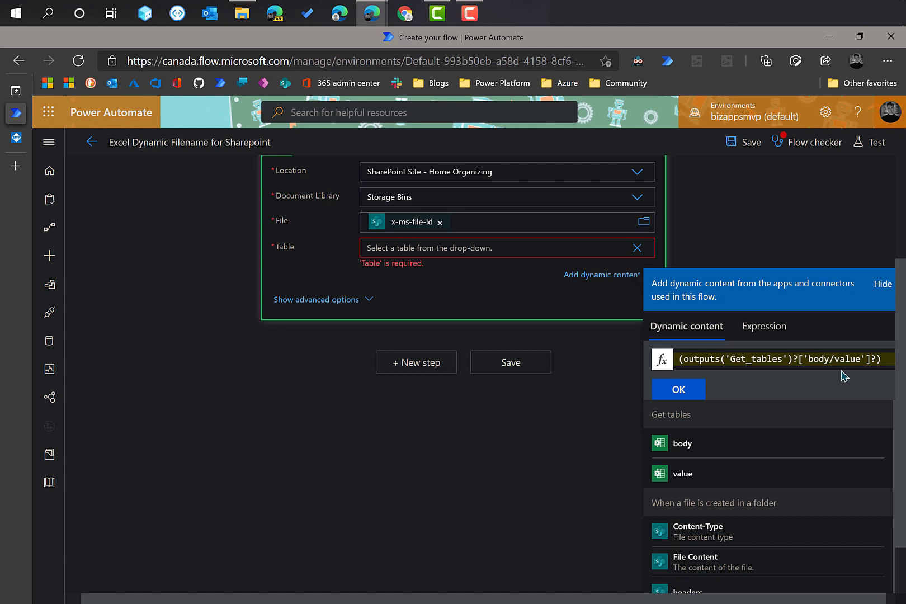
pyautogui.write('[')
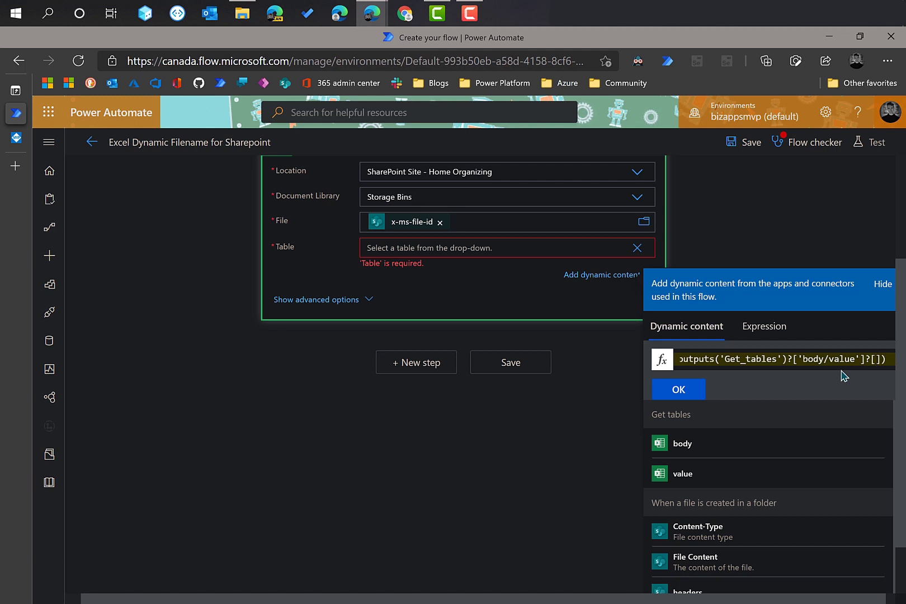
pyautogui.write("'")
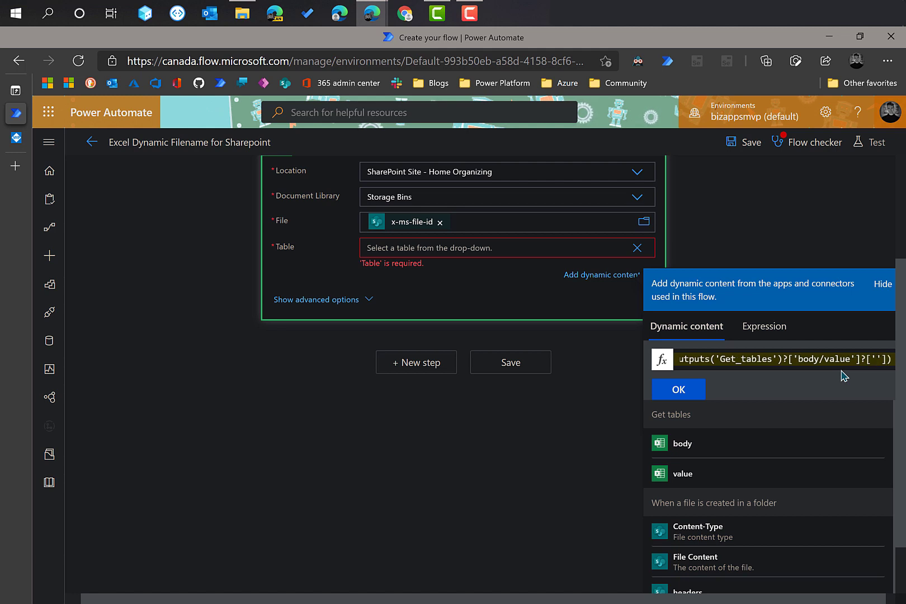
pyautogui.write('id')
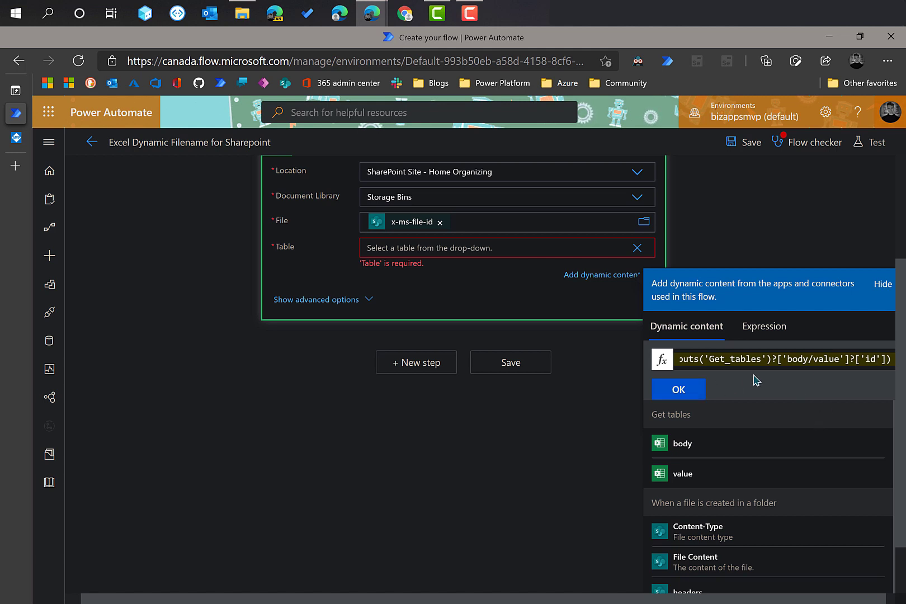
pyautogui.click(680, 390)
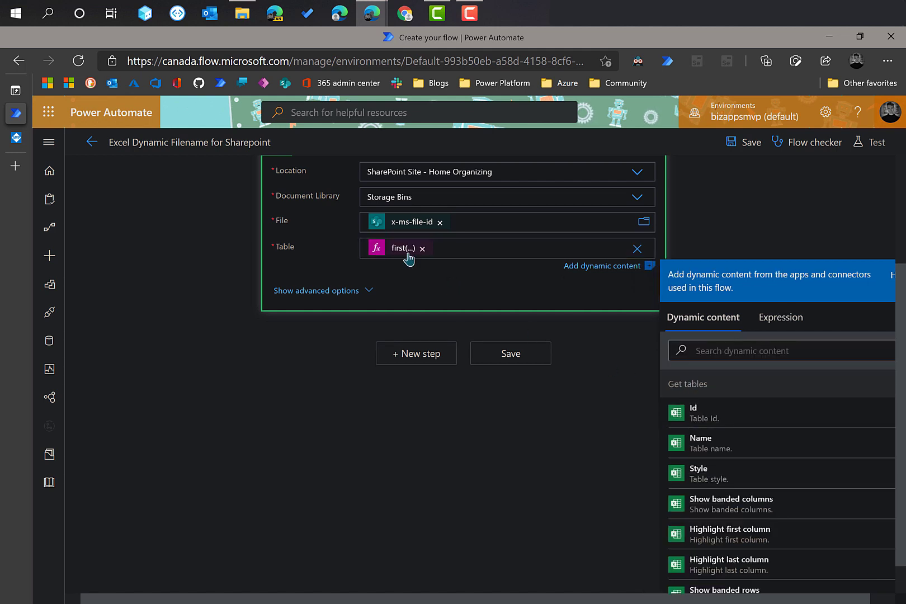
# Check the Experimental Features option in the full Power Automate settings and cancel the dialog
pyautogui.scroll(1, 398, 264)
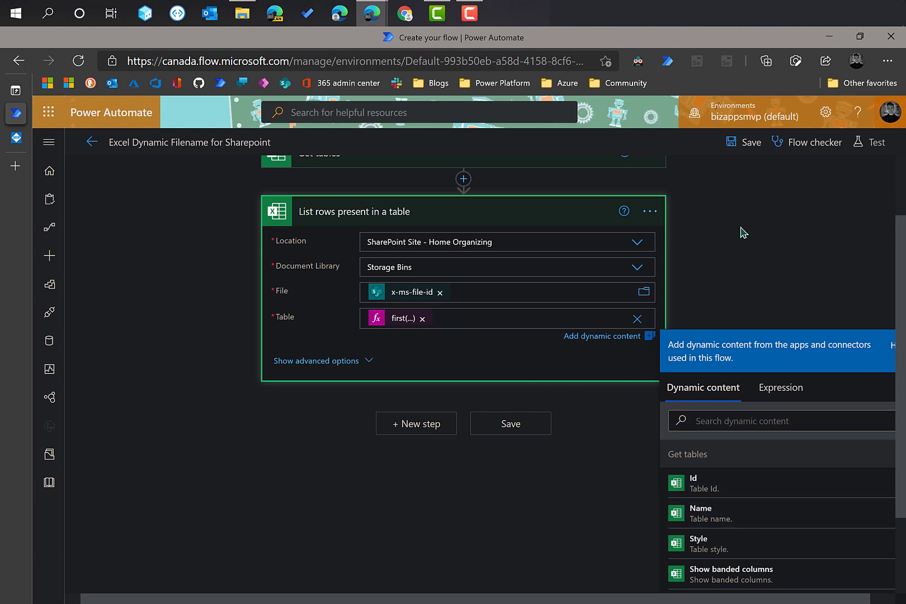
pyautogui.click(827, 116)
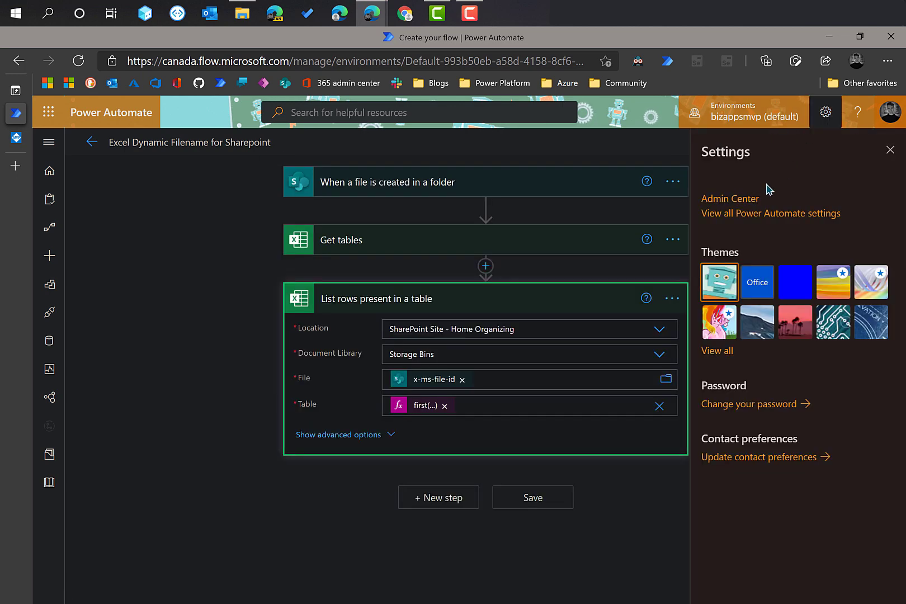
pyautogui.click(747, 218)
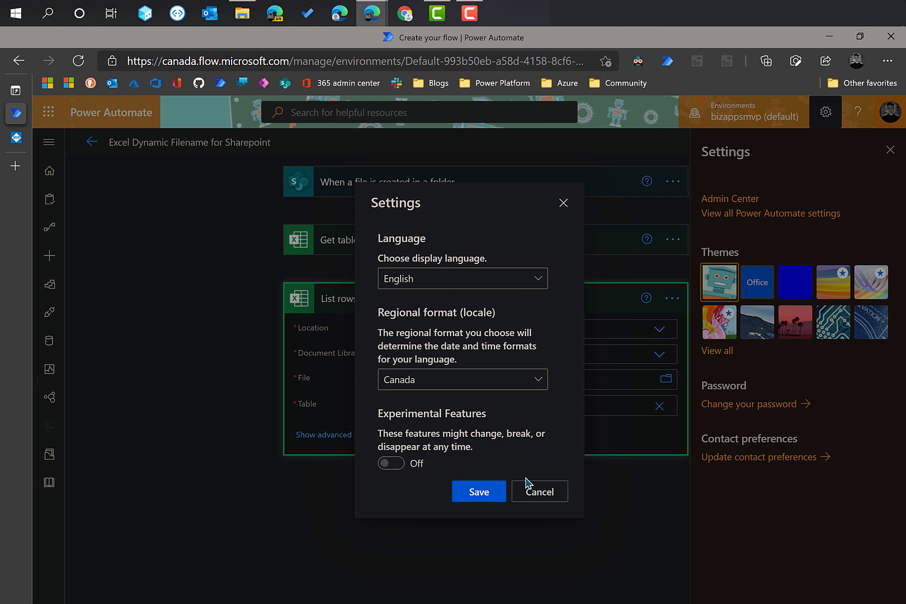
pyautogui.click(542, 493)
# Review the Table expression, expand the Get tables action to check its settings, and save the flow
pyautogui.click(417, 407)
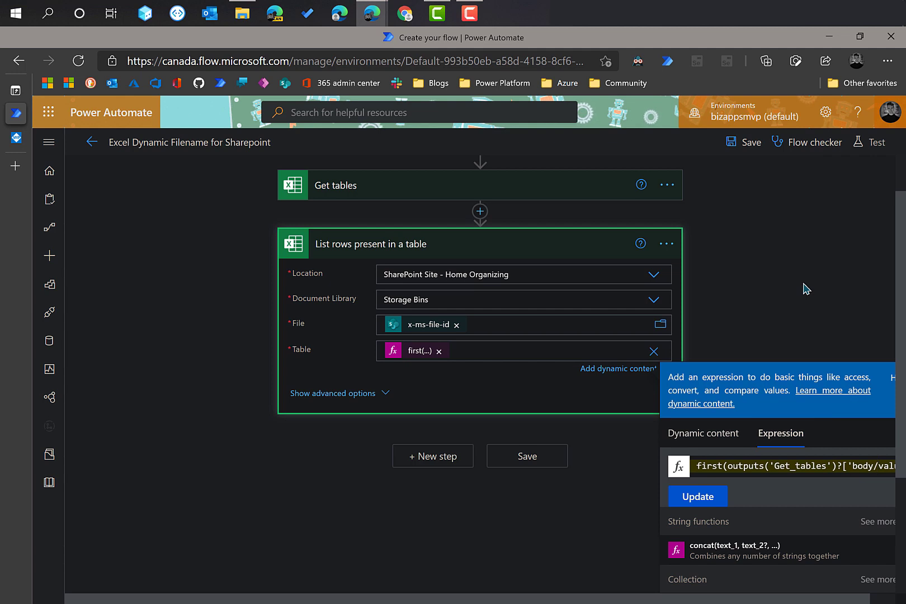
pyautogui.click(783, 296)
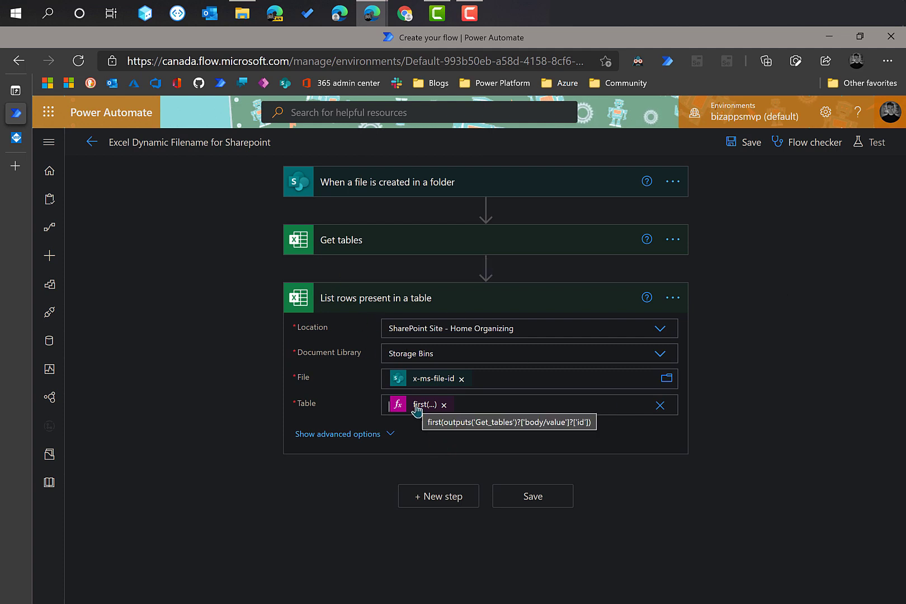
pyautogui.click(411, 241)
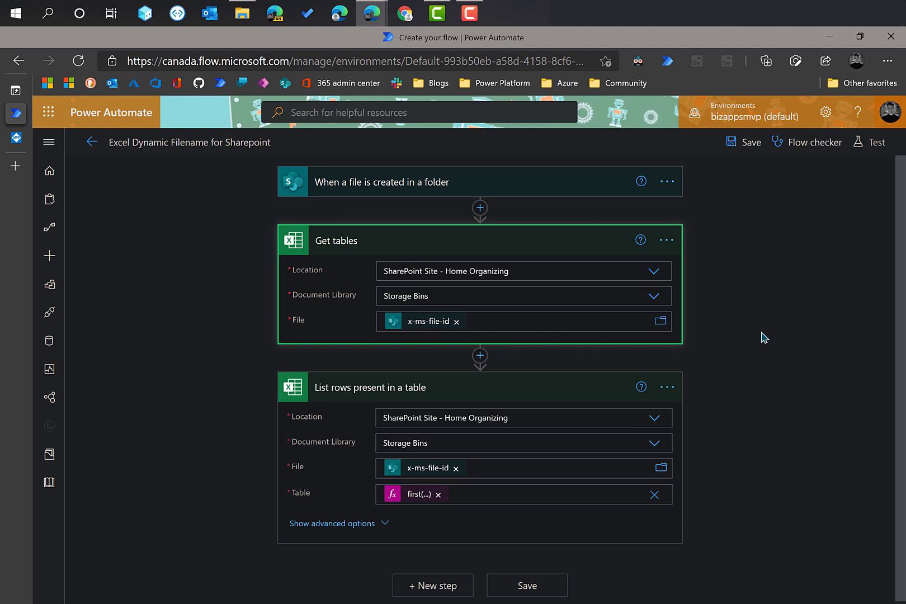
pyautogui.click(744, 145)
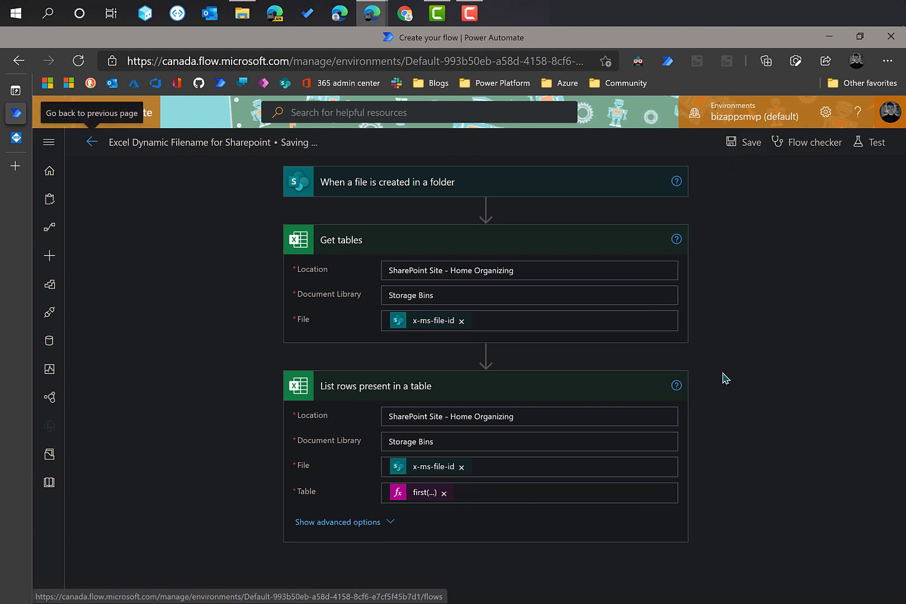
# Set the DateTime Format in the advanced options of List rows present in a table to ISO 8601
pyautogui.scroll(-1, 719, 380)
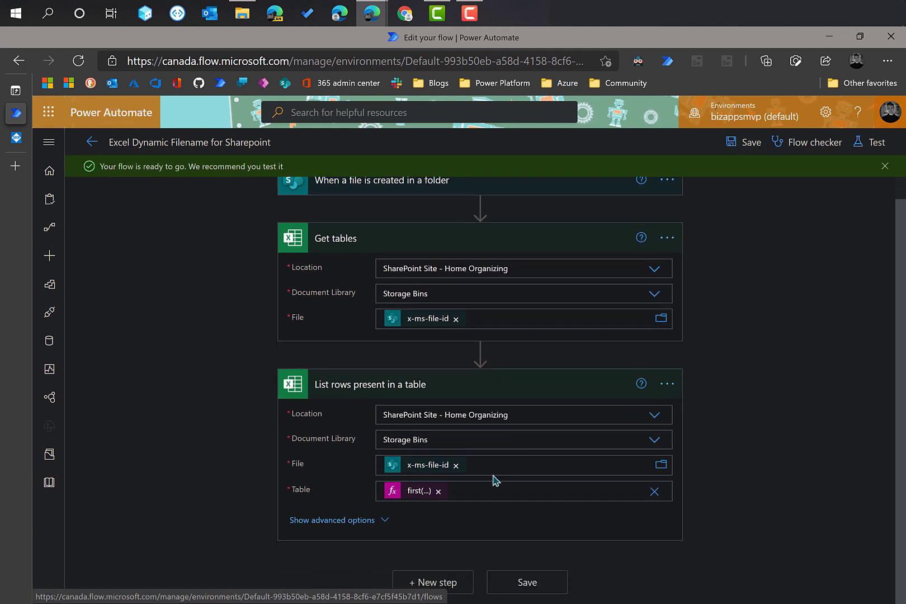
pyautogui.click(385, 522)
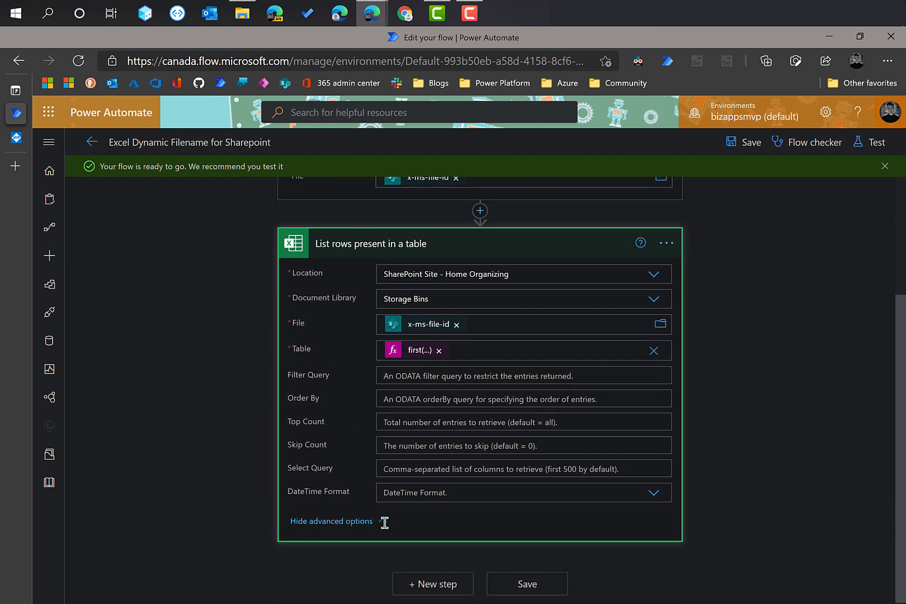
pyautogui.click(452, 495)
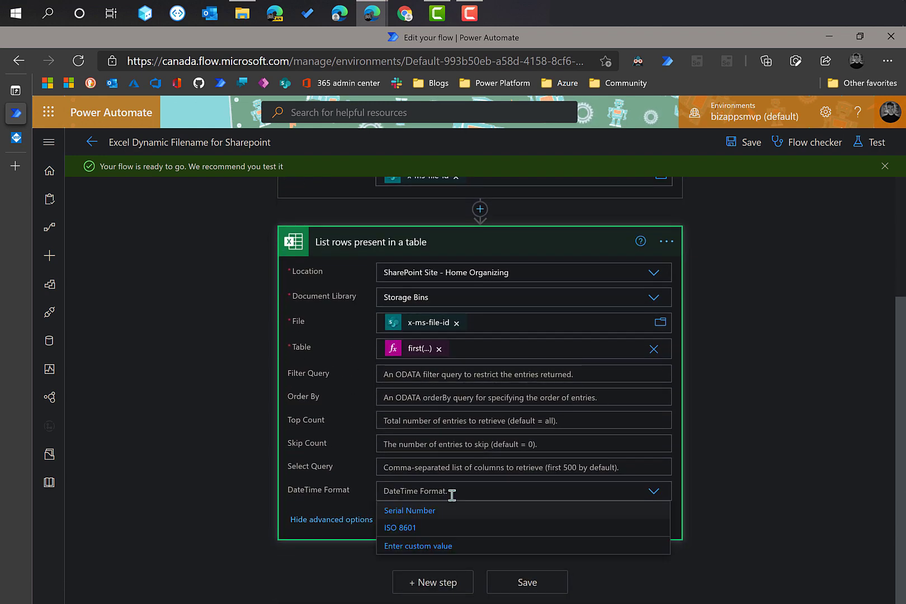
pyautogui.click(400, 530)
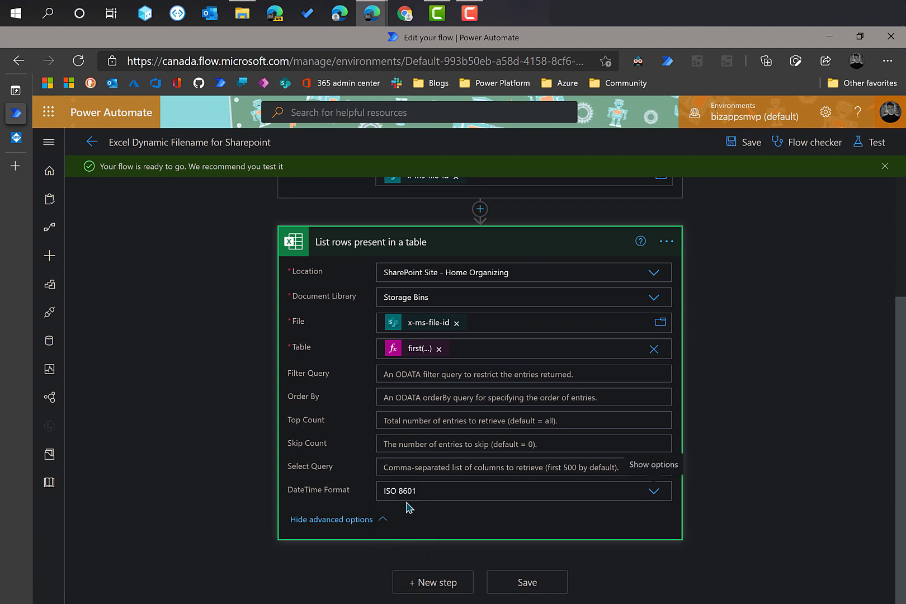
pyautogui.click(702, 499)
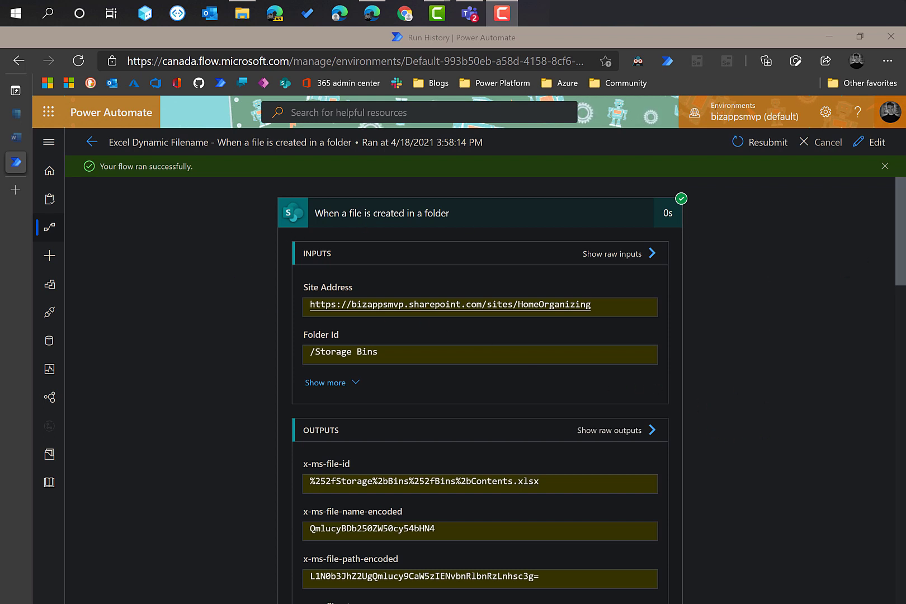
# Examine the trigger's x-ms-file-id output and the inputs and outputs of Get tables in the flow run
pyautogui.moveTo(902, 228); pyautogui.dragTo(836, 284)
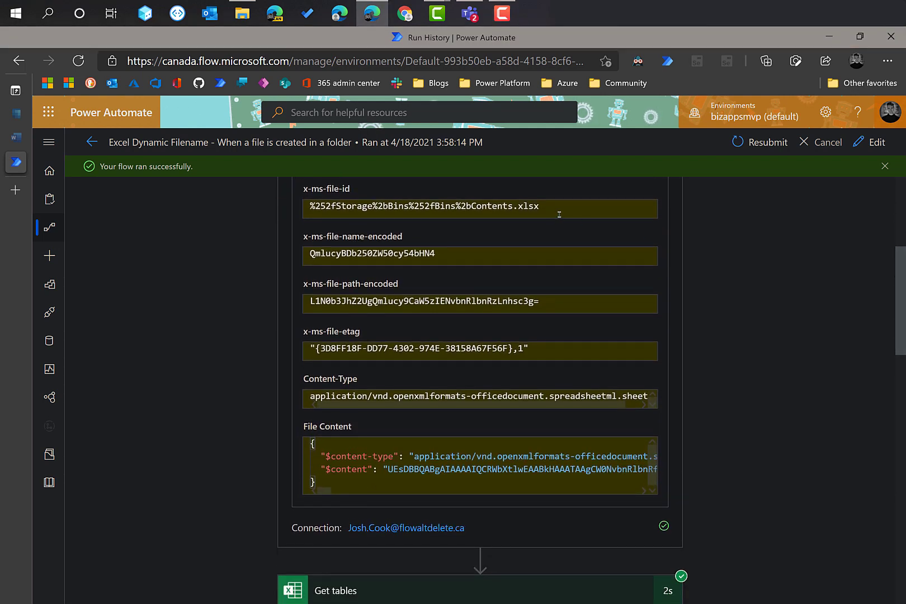
pyautogui.click(348, 206)
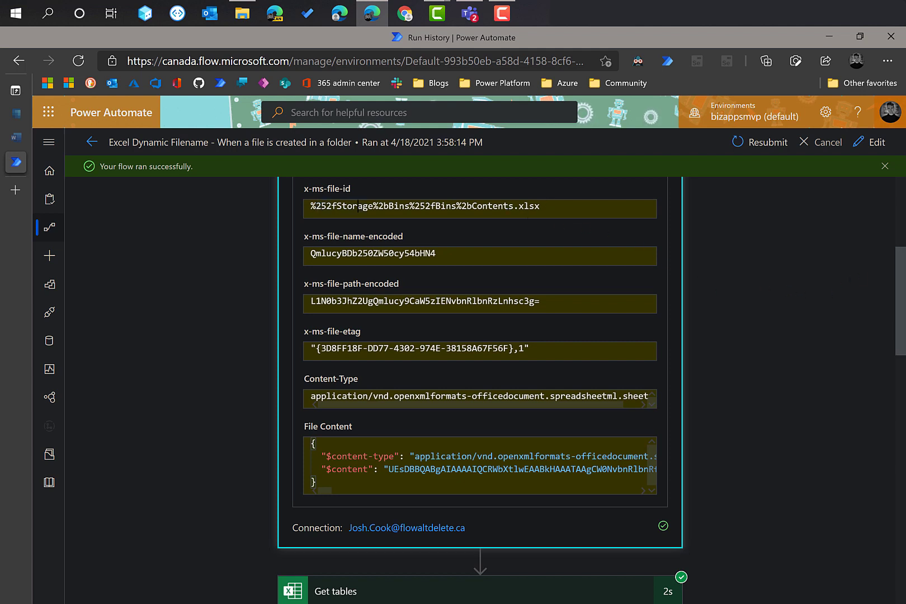
pyautogui.moveTo(897, 288); pyautogui.dragTo(897, 343)
pyautogui.scroll(-3, 890, 352)
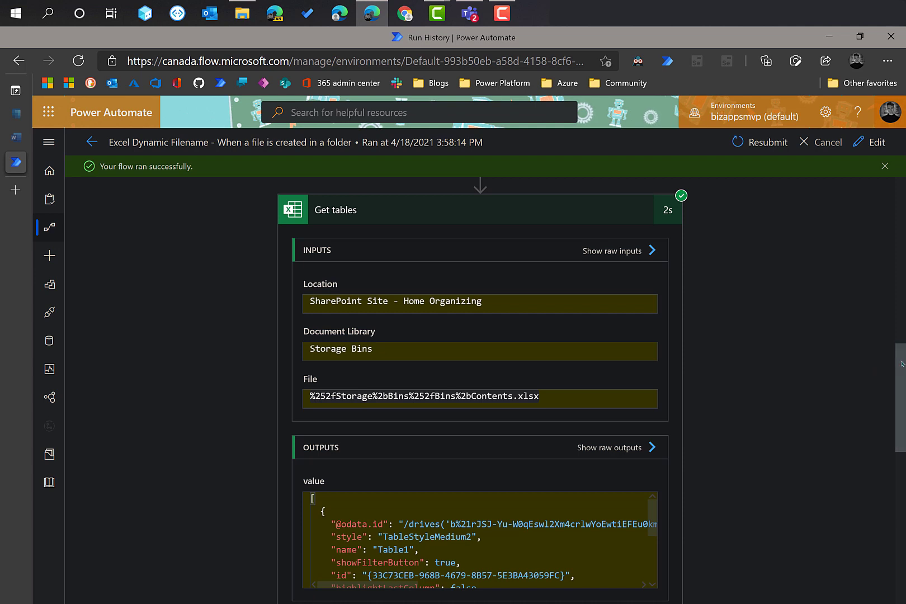
pyautogui.scroll(-1, 800, 380)
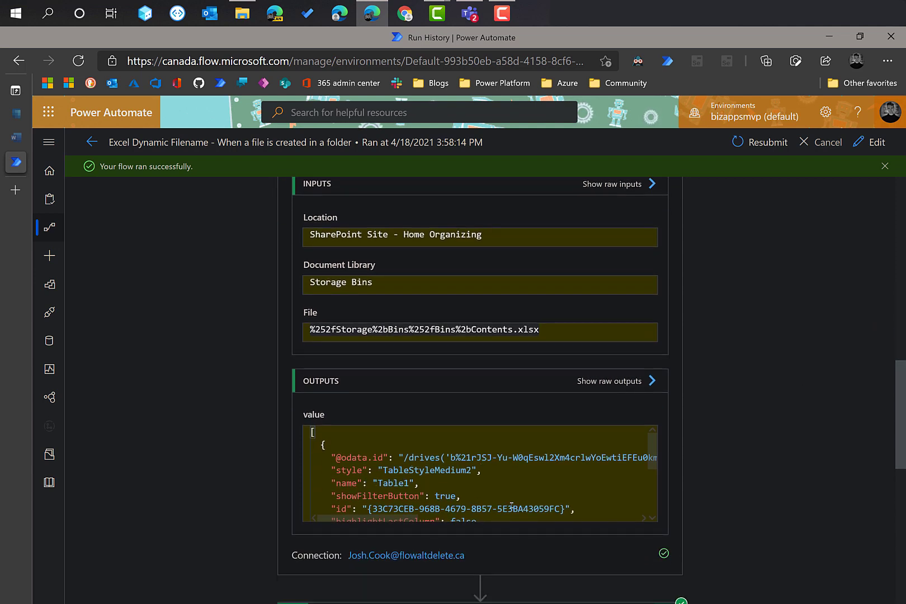
pyautogui.scroll(-4, 898, 392)
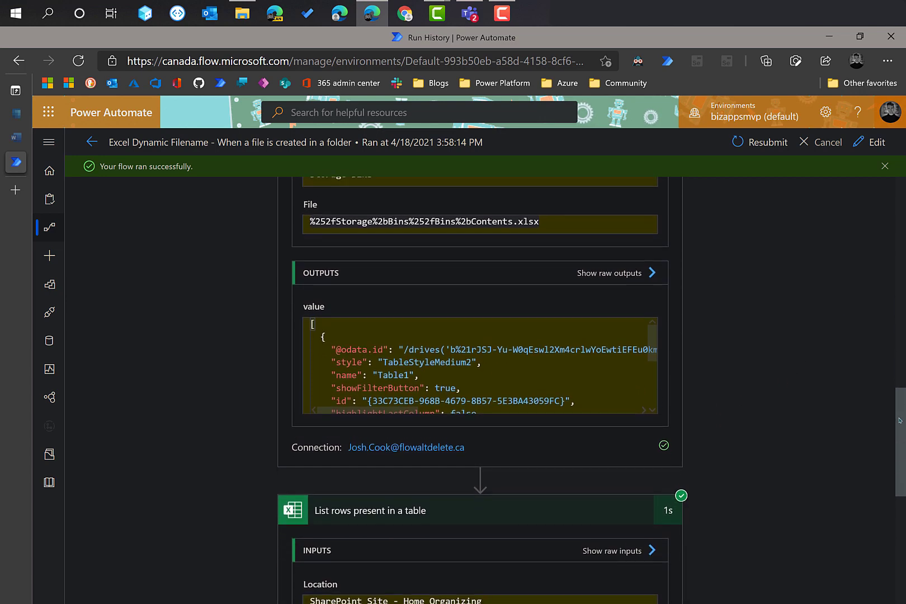
# Examine the table ID input and the returned rows of List rows present in a table in the flow run
pyautogui.scroll(-2, 480, 391)
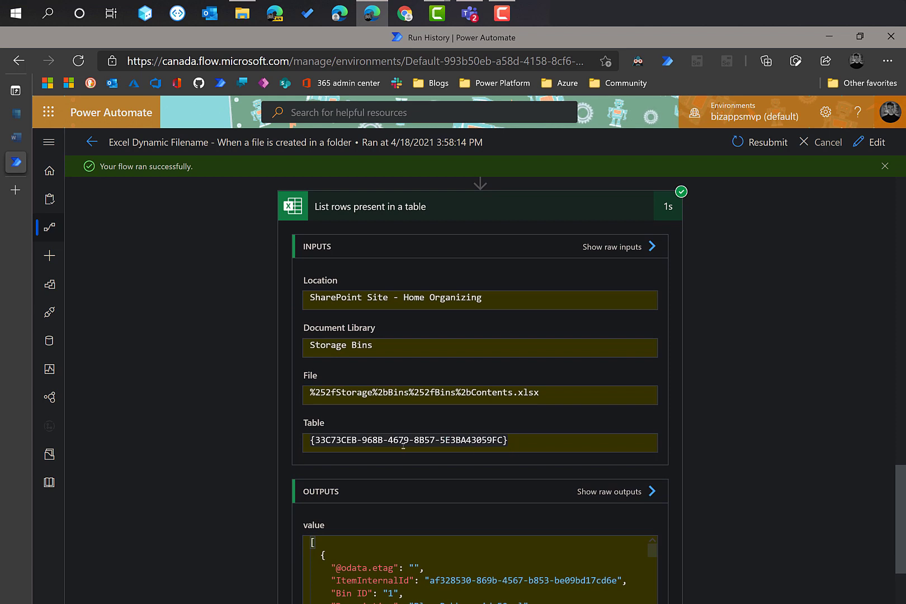
pyautogui.scroll(-2, 674, 424)
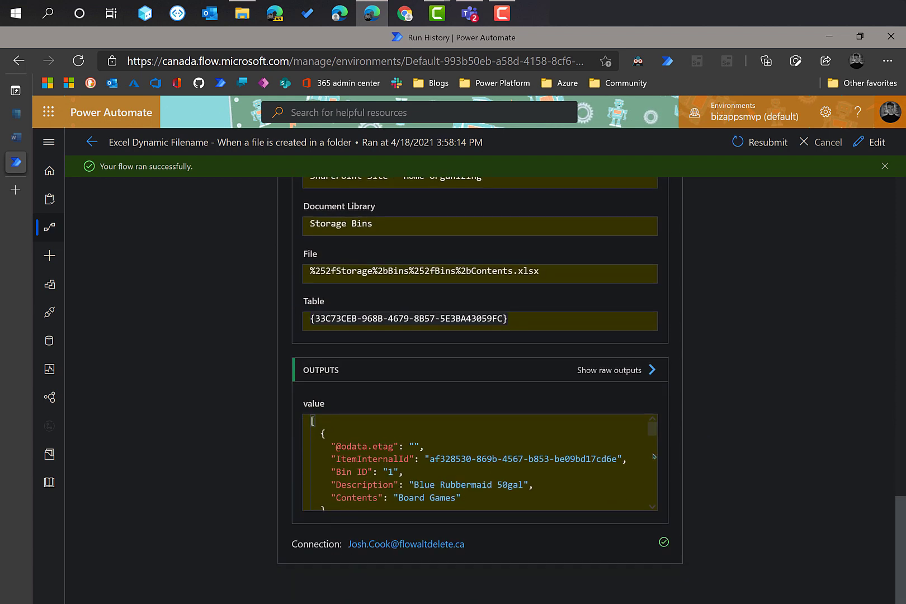
pyautogui.scroll(-3, 421, 491)
pyautogui.scroll(-3, 442, 448)
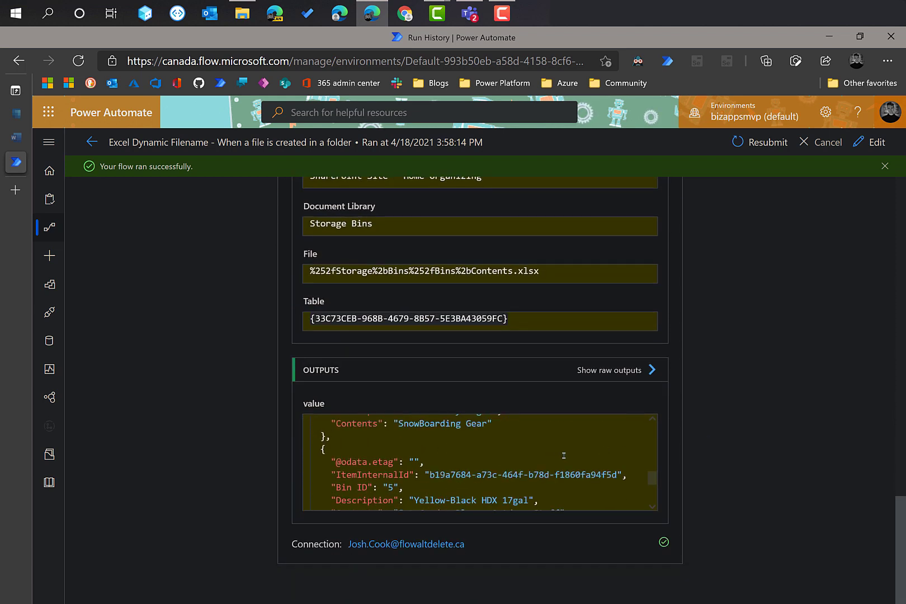
pyautogui.scroll(-2, 564, 455)
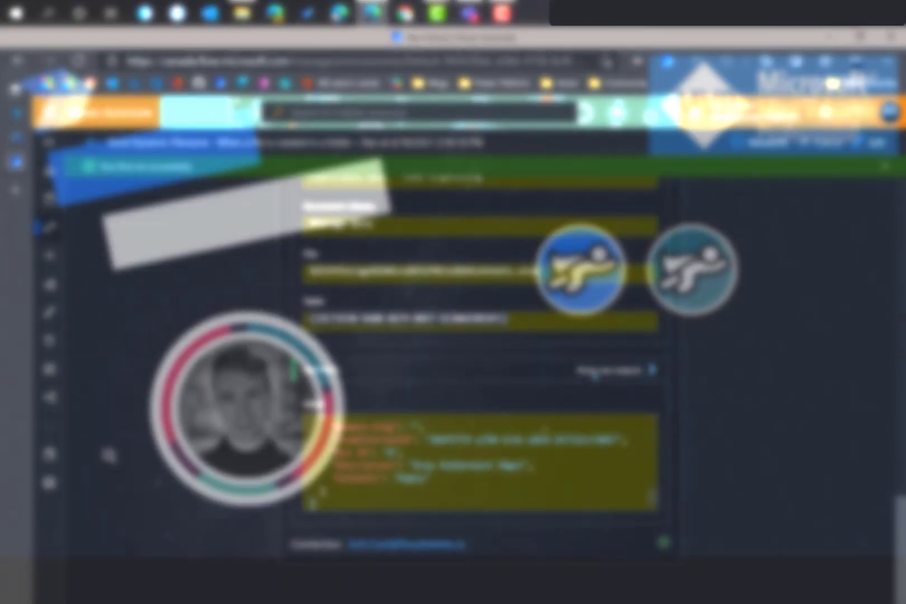